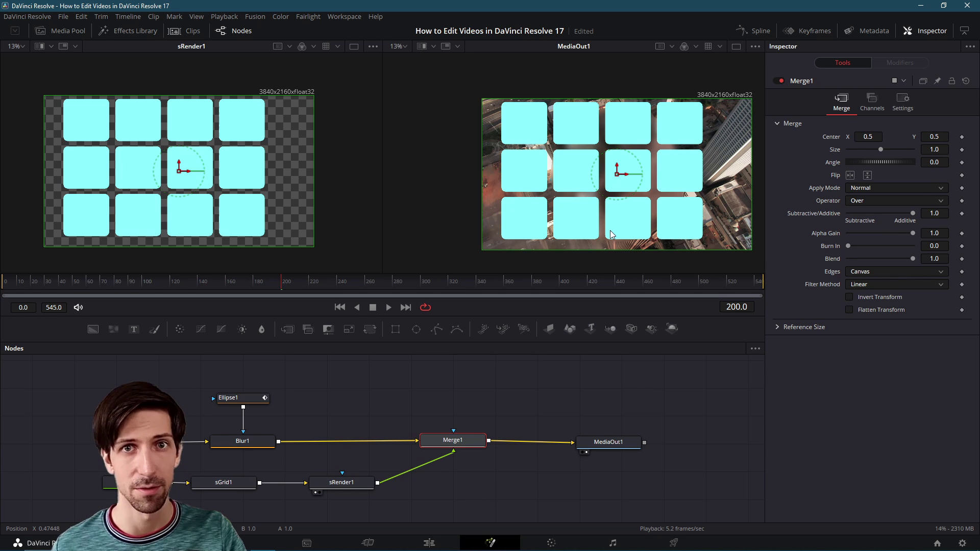
Return to the Edit page and show the Effects Library's Effects category listing Fusion Composition.
click(434, 544)
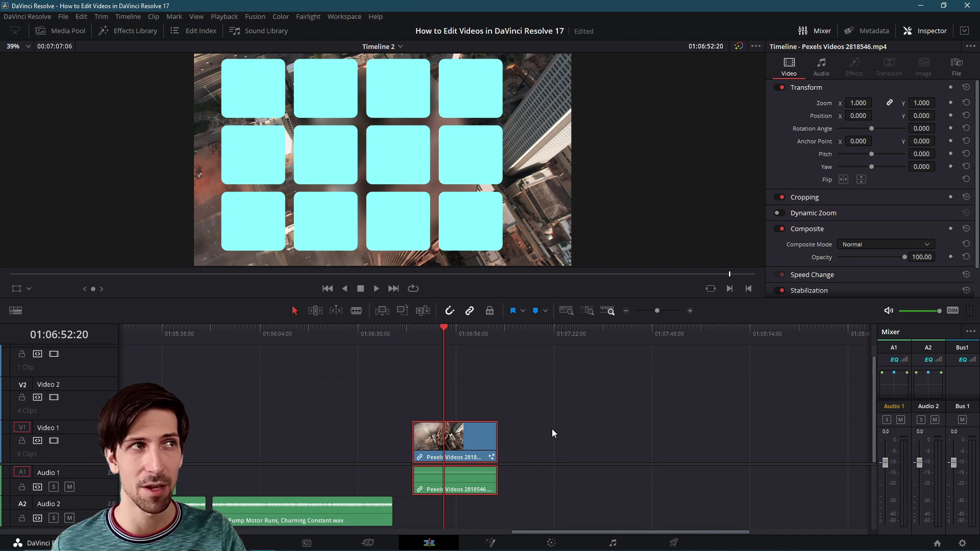
click(134, 32)
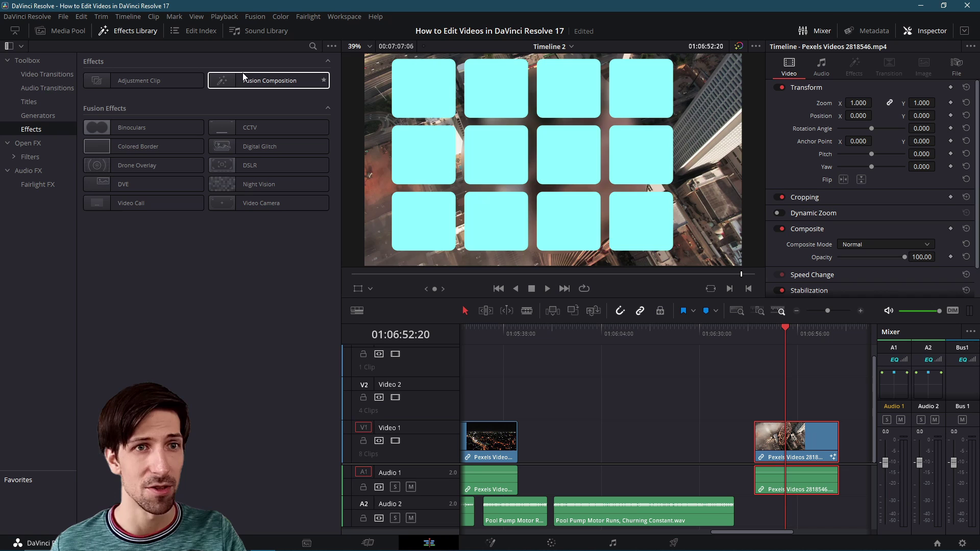
drag(243, 73, 254, 88)
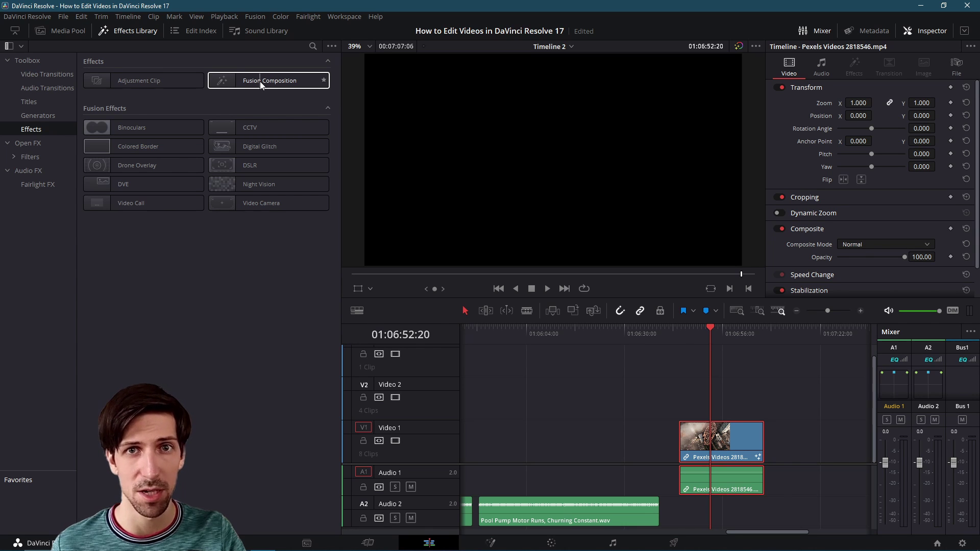
Drop a Fusion Composition clip onto V2 at the playhead, zoom the timeline, and select it.
drag(259, 81, 780, 406)
scroll(798, 399, right, 5)
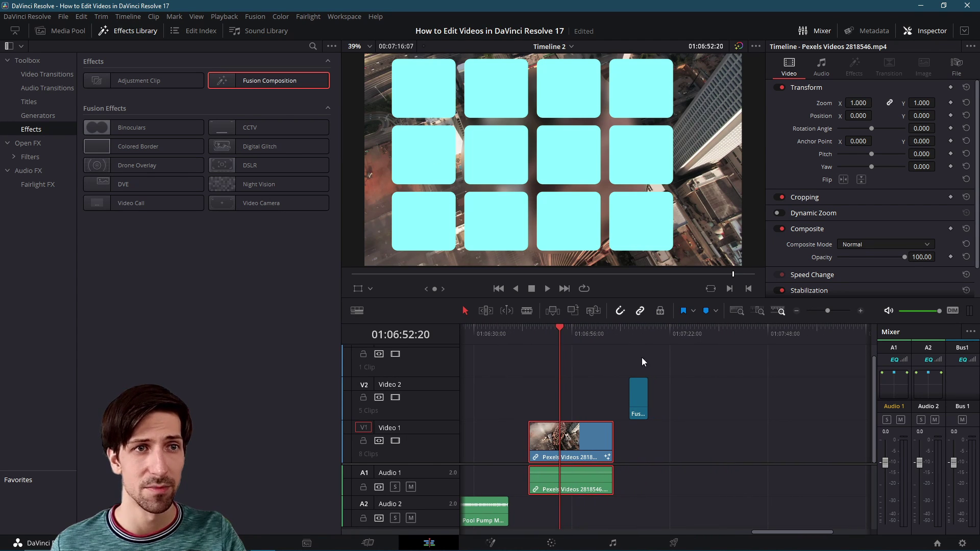
key(Down)
click(860, 311)
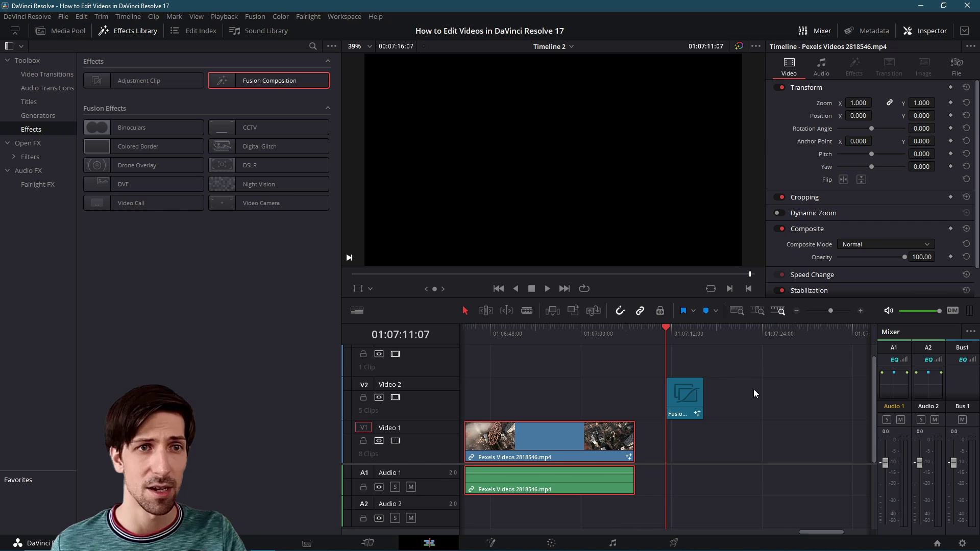
scroll(696, 388, right, 1)
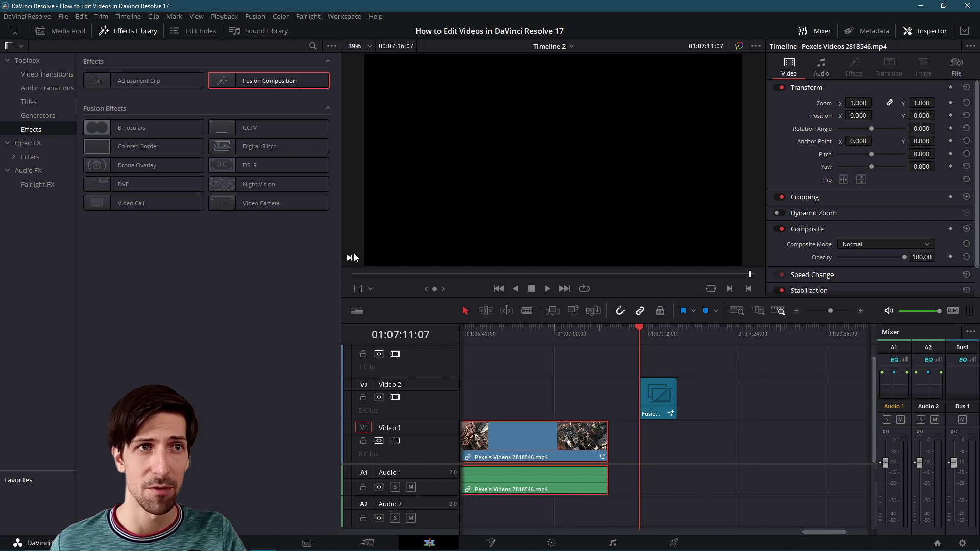
drag(339, 245, 237, 245)
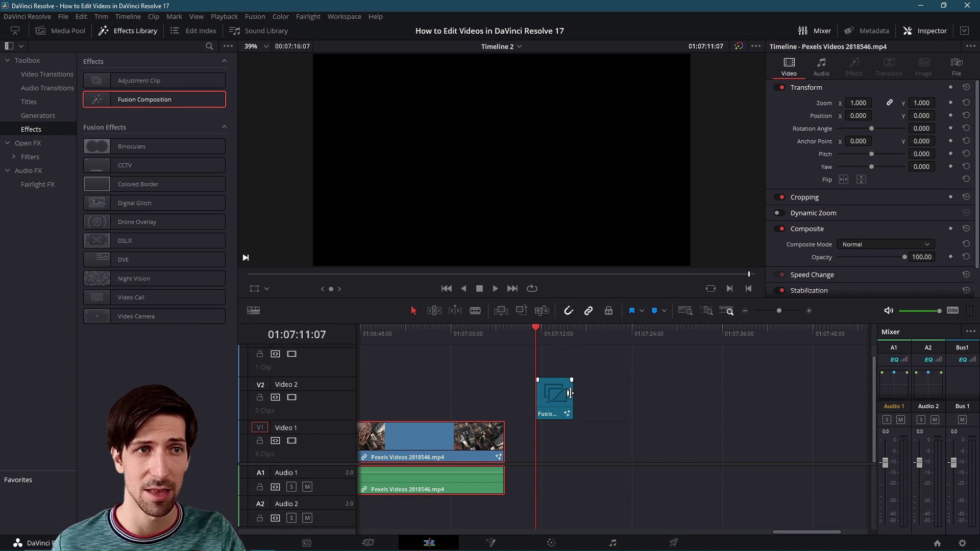
drag(569, 394, 608, 390)
key(ctrl+z)
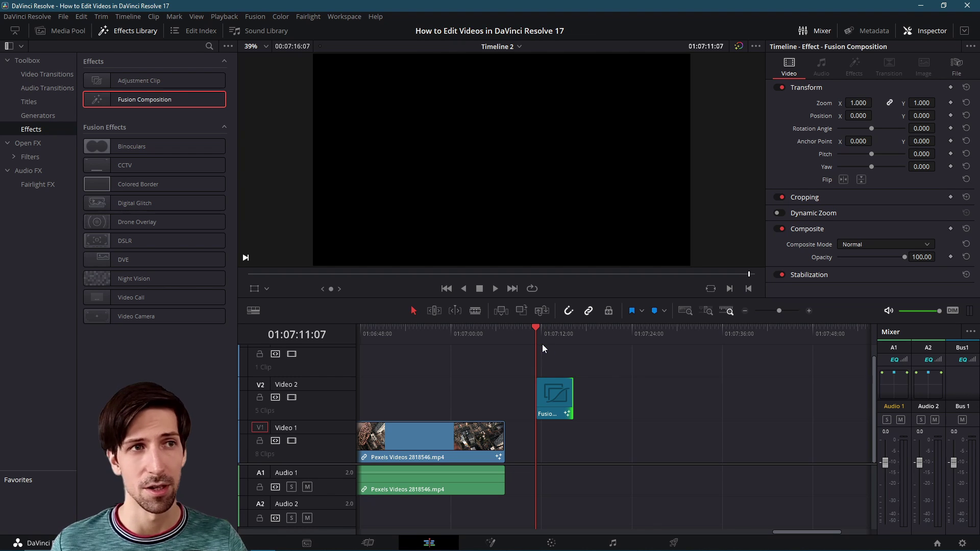
click(560, 391)
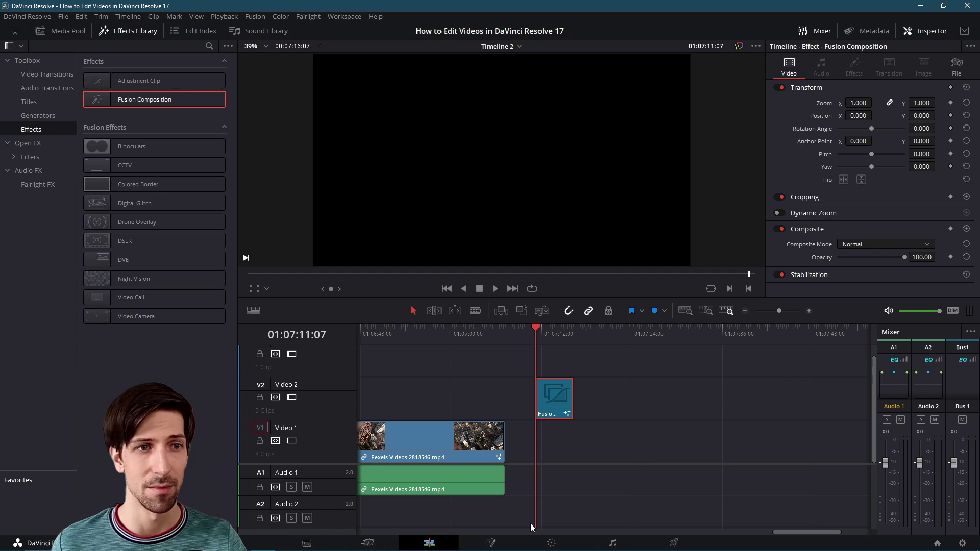
Open the selected Fusion Composition clip on the Fusion page, showing only MediaOut1.
click(491, 543)
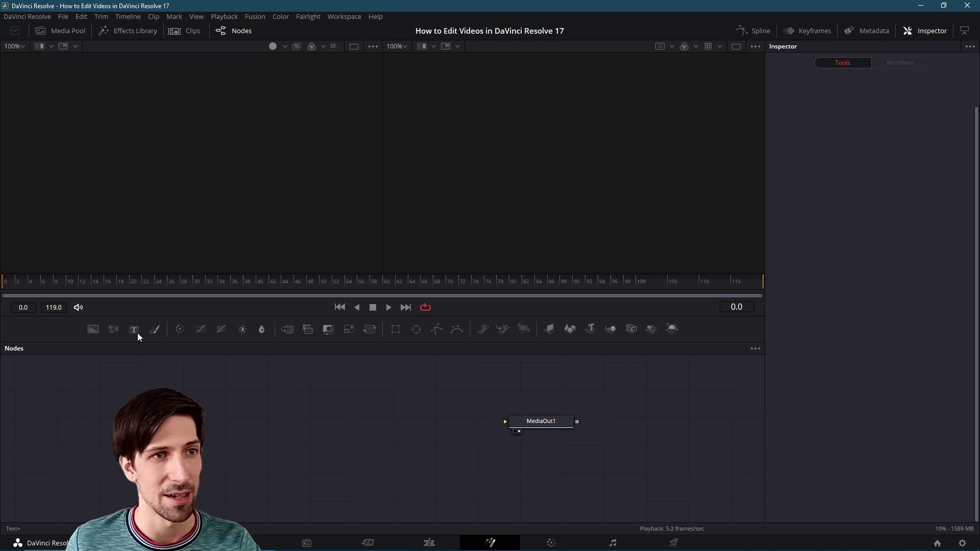
Add a Text+ node, show it in the left viewer, and type 'Resolve 17'.
click(134, 329)
drag(380, 374, 218, 398)
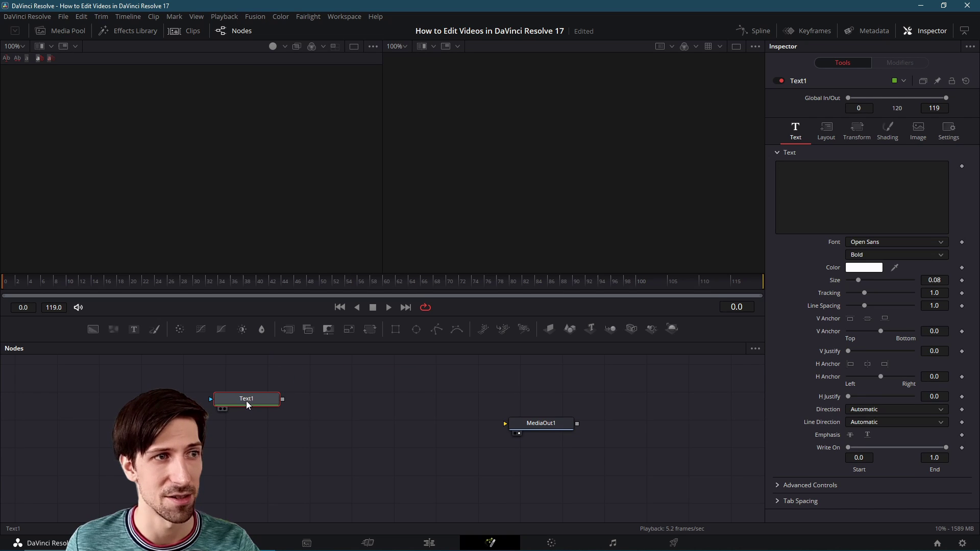
click(220, 410)
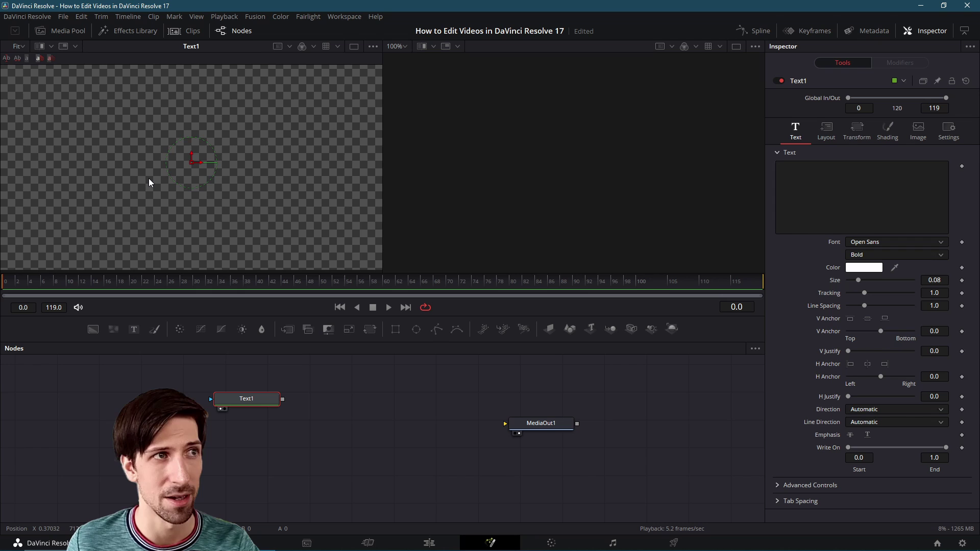
key(ctrl+f)
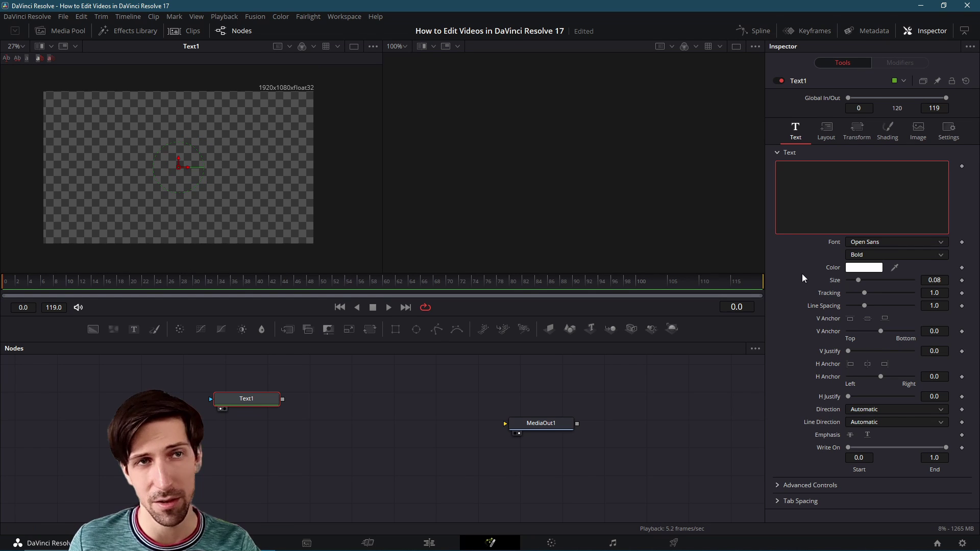
text(Resolve)
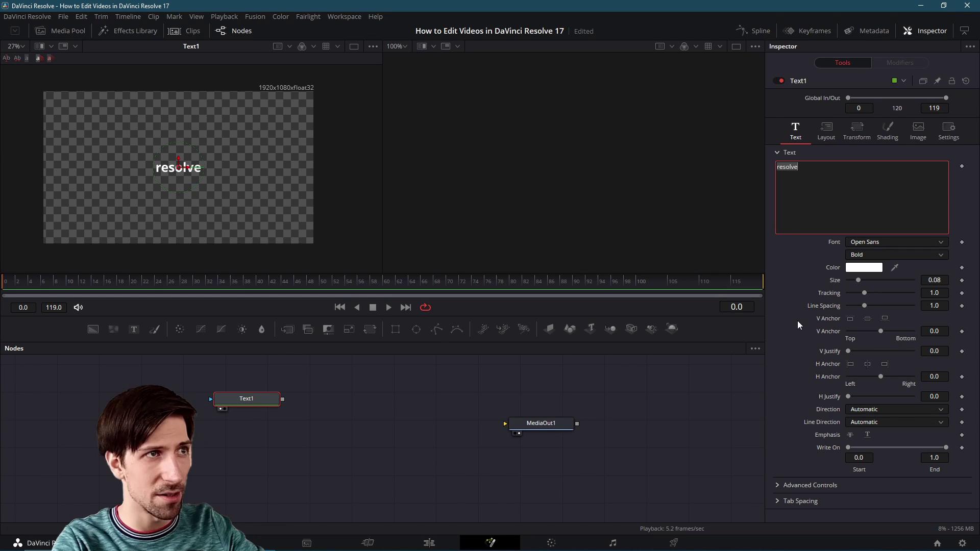
key(BackSpace)
key(BackSpace)
key(BackSpace)
key(BackSpace)
text(olve 17)
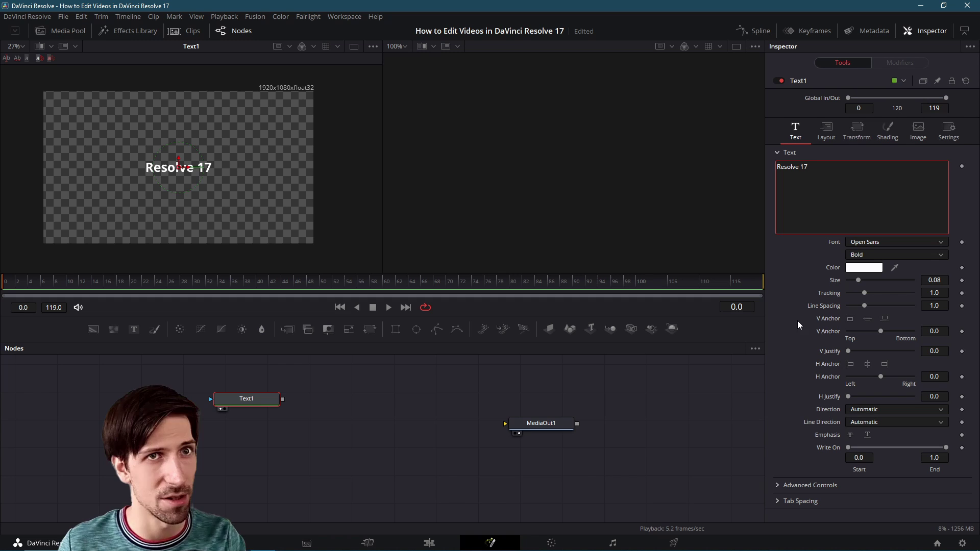
Set the title font to Bebas Kai and its size to 0.2835.
click(868, 243)
scroll(890, 305, up, 10)
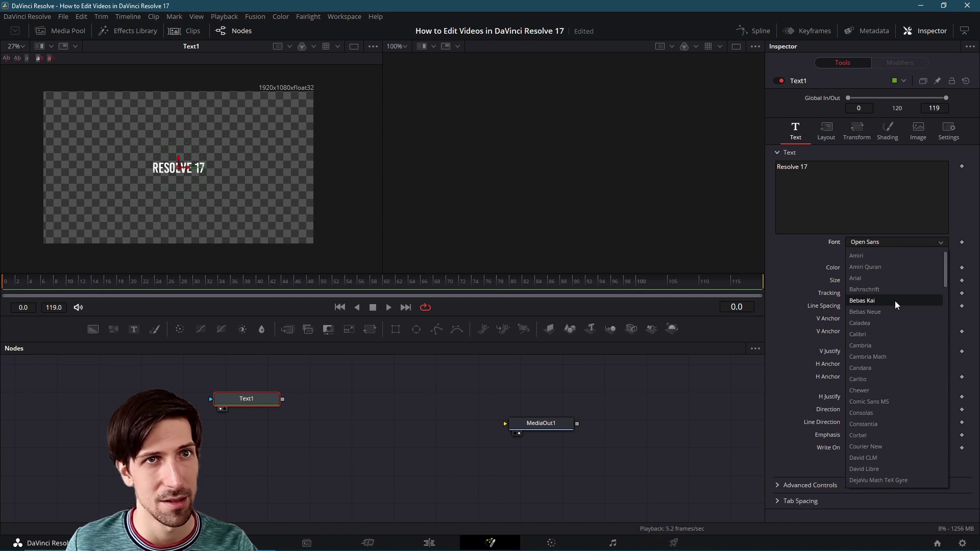
click(895, 301)
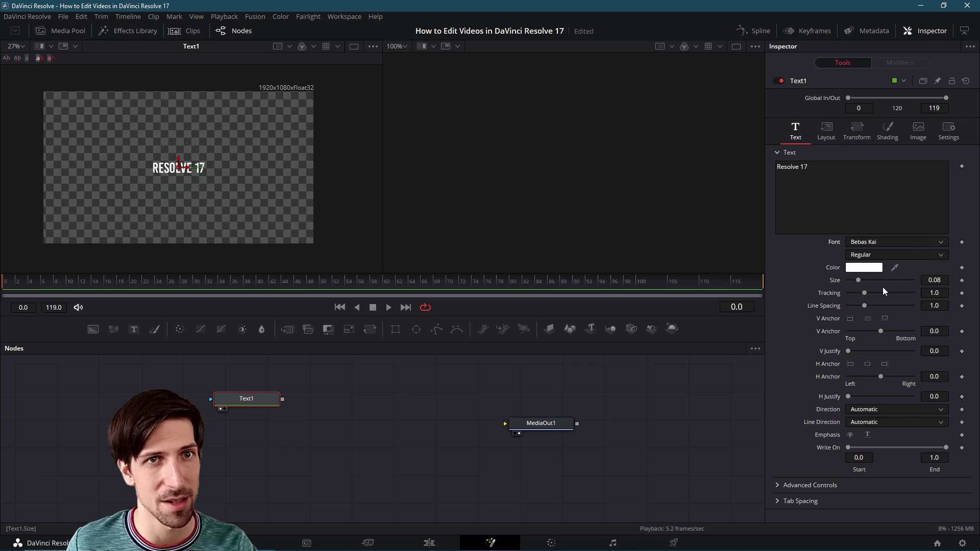
drag(862, 280, 888, 281)
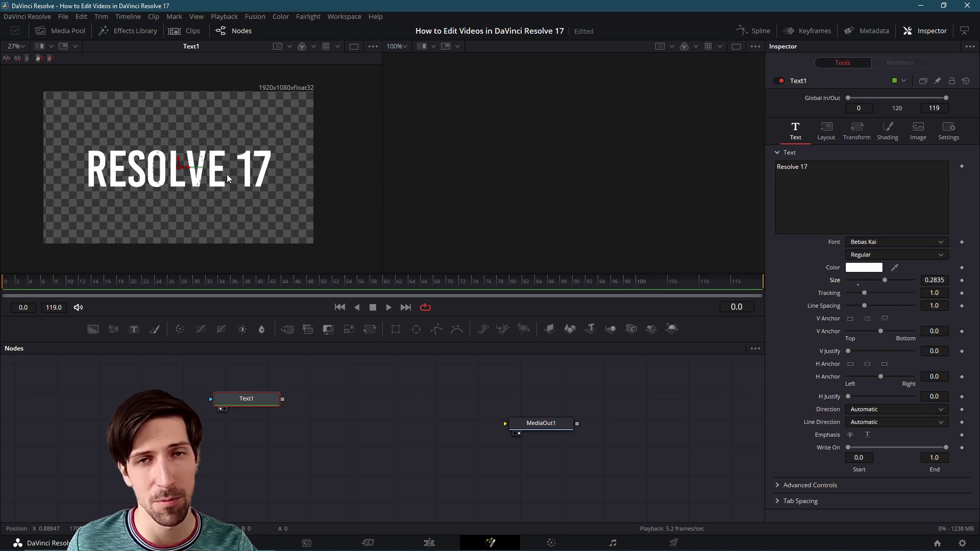
drag(260, 401, 300, 418)
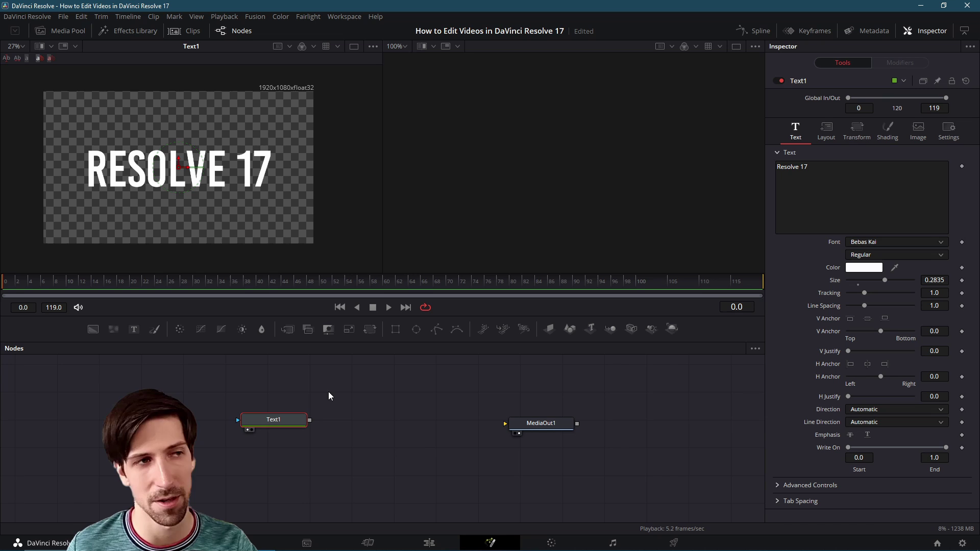
Add Merge1 before MediaOut1 and connect Text1 into Merge1's foreground input.
click(289, 329)
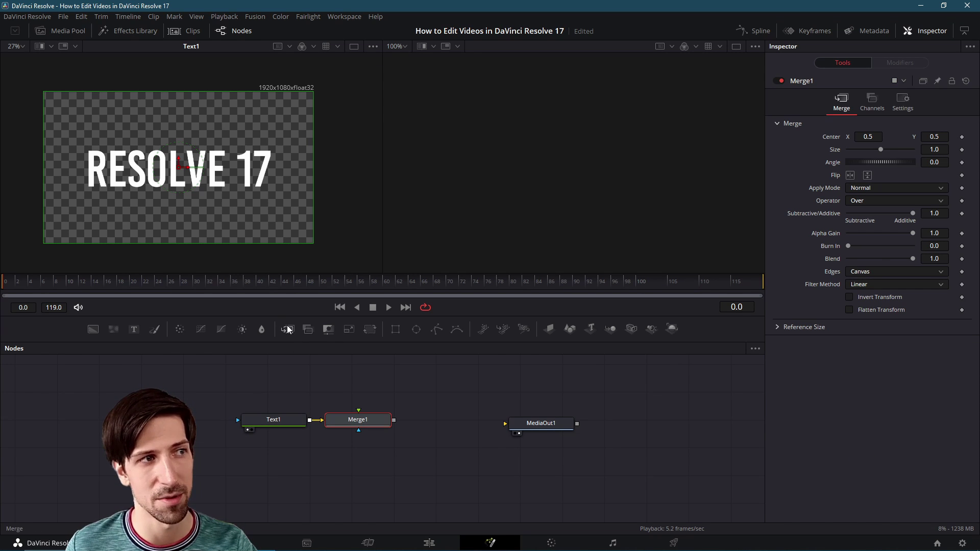
drag(372, 419, 517, 425)
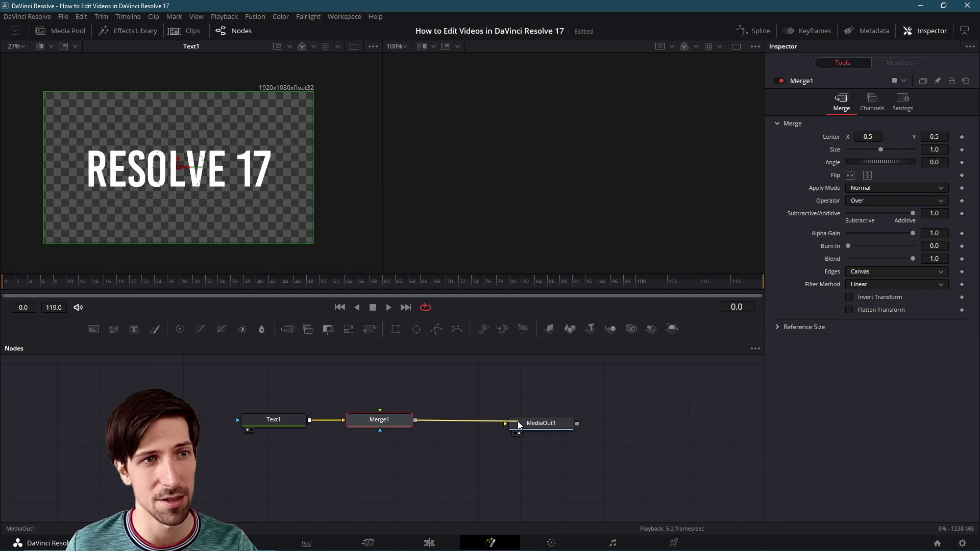
click(517, 432)
drag(211, 372, 404, 449)
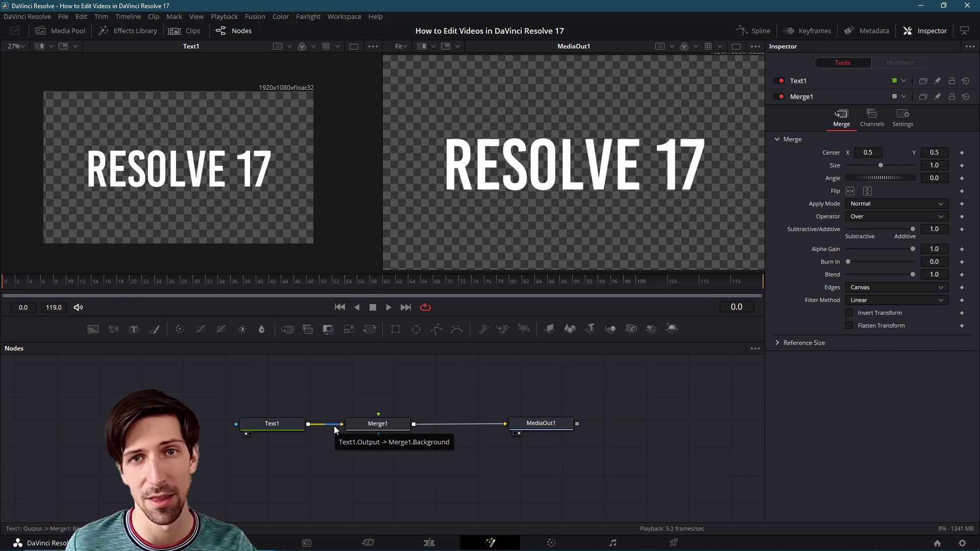
click(335, 430)
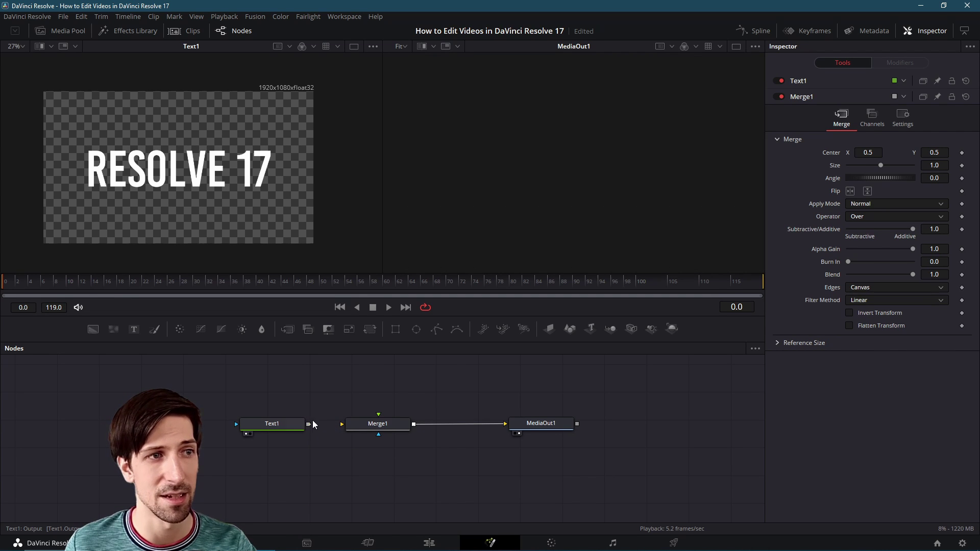
drag(308, 424, 388, 424)
scroll(387, 421, up, 1)
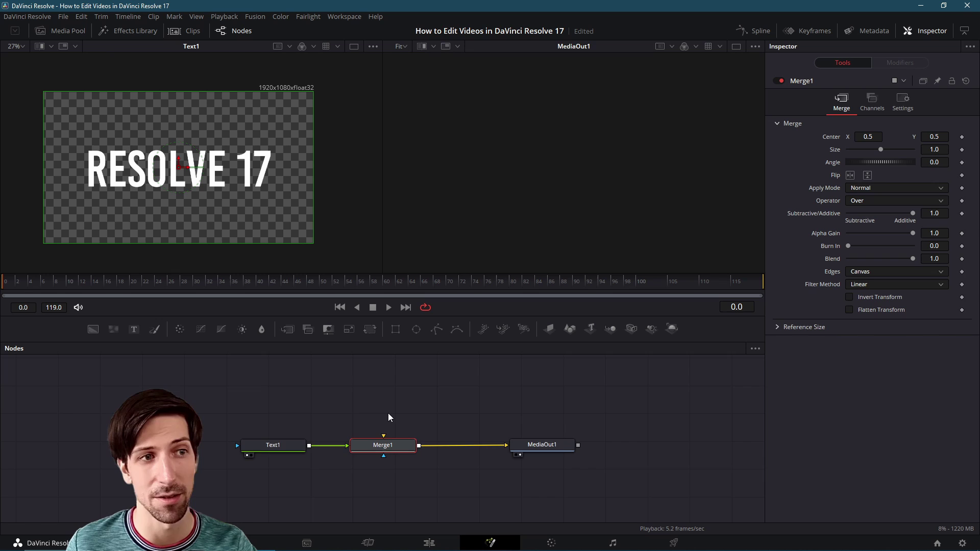
click(388, 413)
Add an sNGon1 hexagon shape node (6 sides, width and height 0.5) to the graph.
right_click(271, 394)
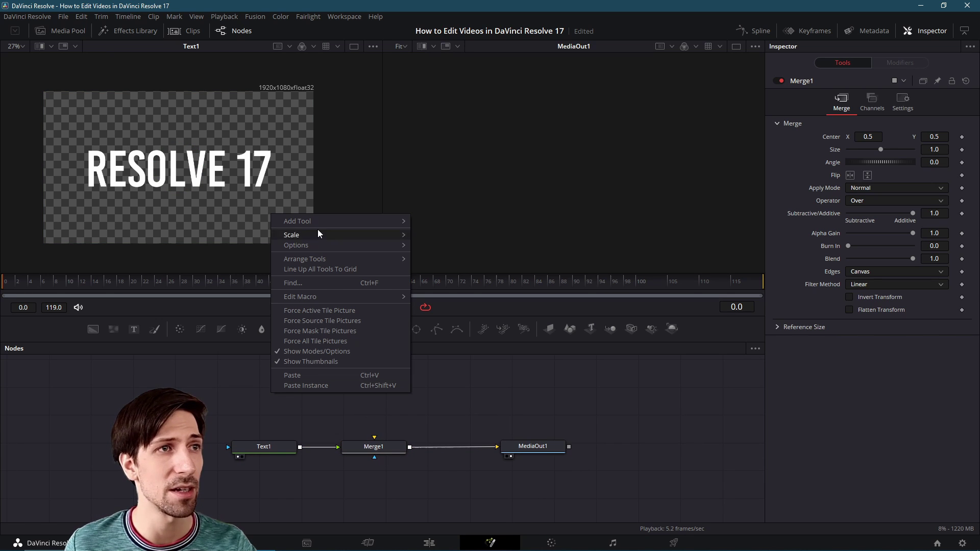
mouse_move(328, 221)
mouse_move(447, 493)
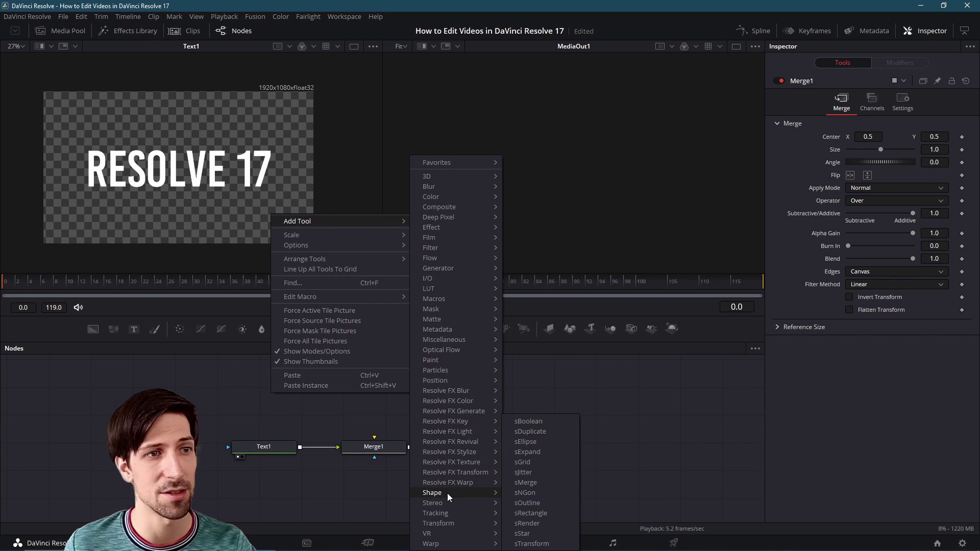
click(544, 491)
drag(270, 405, 273, 416)
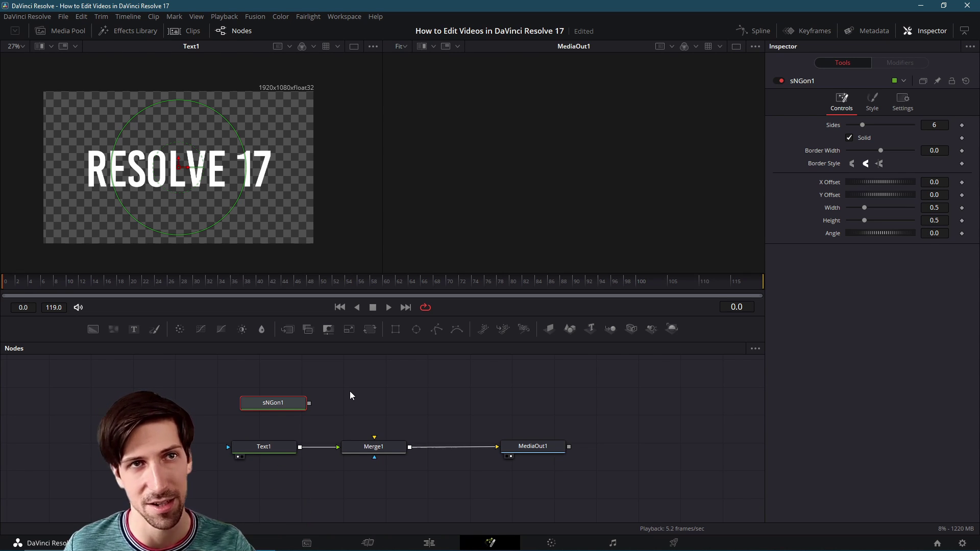
right_click(342, 403)
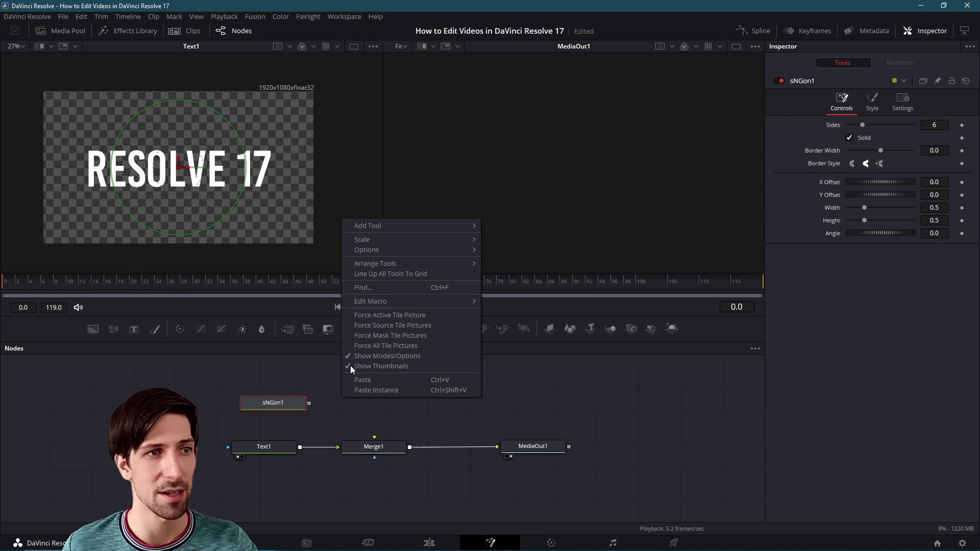
mouse_move(372, 227)
mouse_move(561, 491)
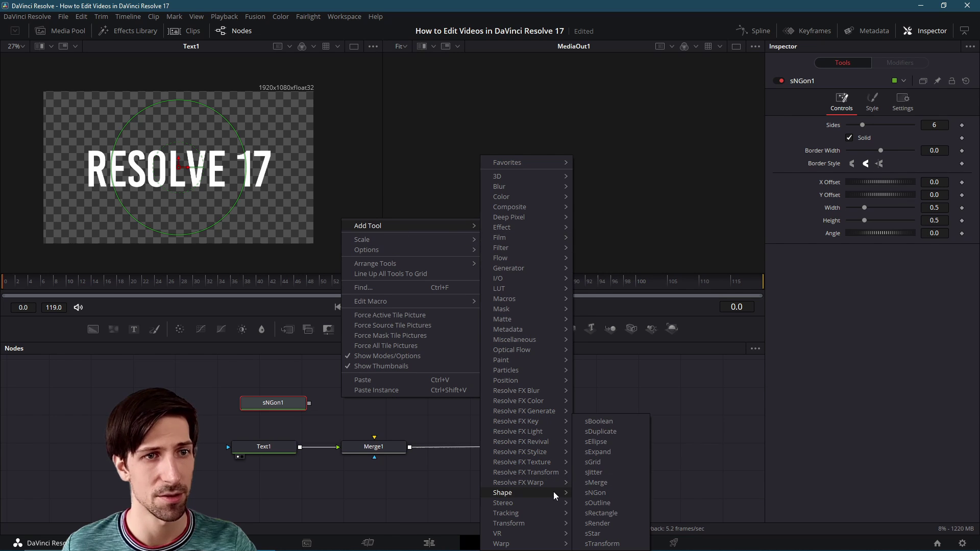
Render the hexagon through a new sRender1 into Merge1 and tilt it to angle -44.3.
click(607, 522)
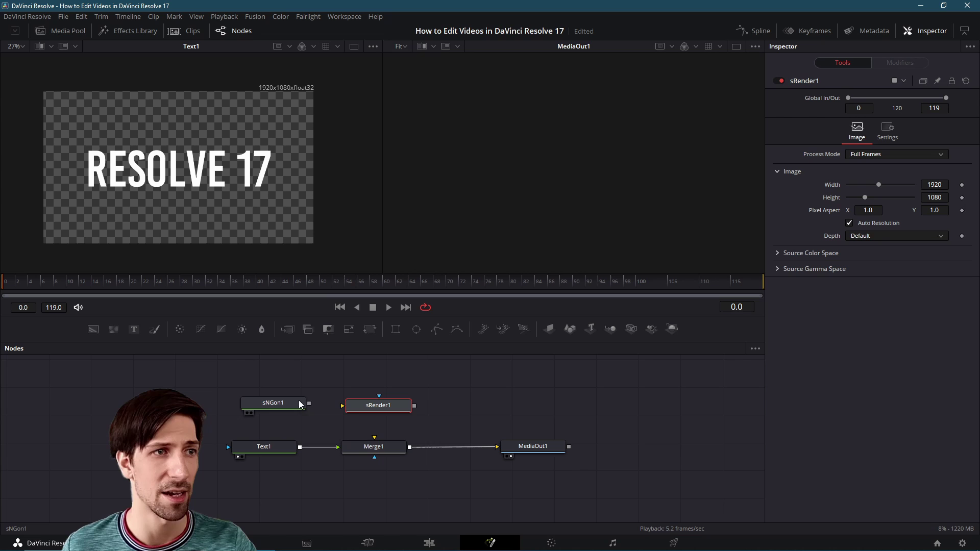
drag(308, 404, 365, 405)
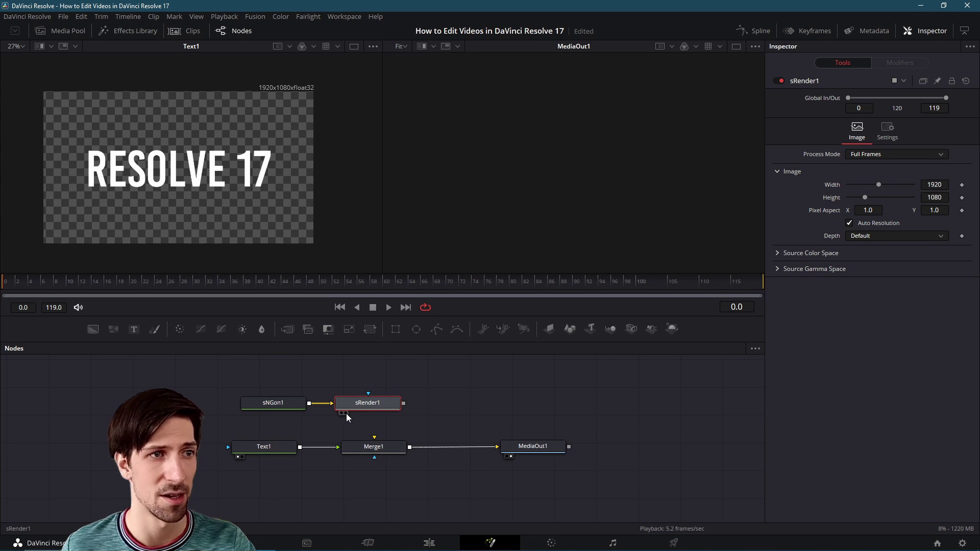
click(346, 414)
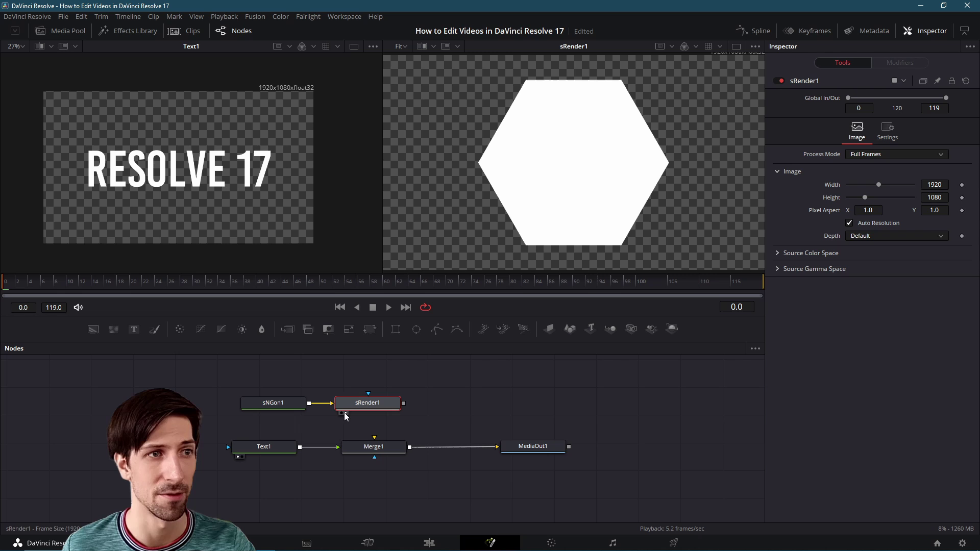
drag(404, 405, 376, 437)
click(273, 402)
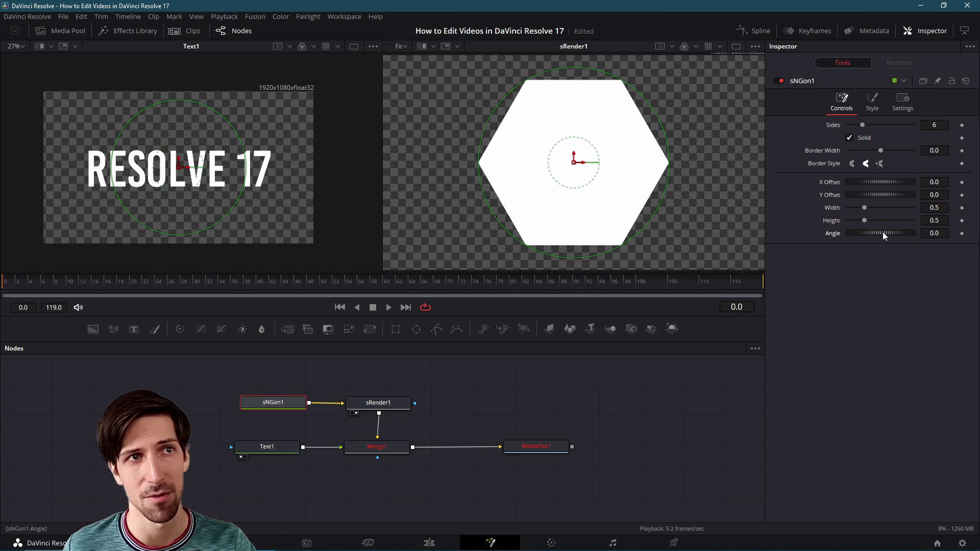
drag(882, 233, 879, 239)
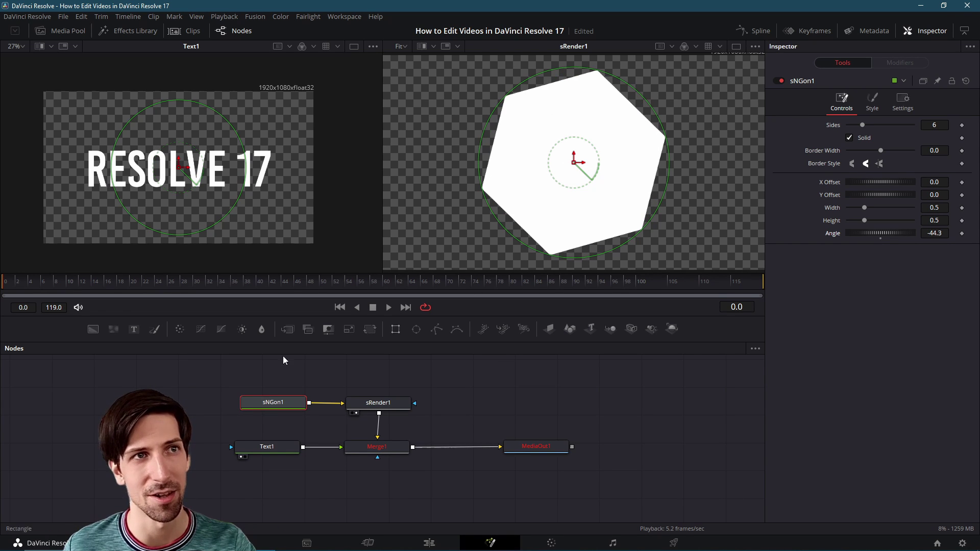
Insert an sGrid1 node between sNGon1 and sRender1 to tile the hexagon 3×3.
right_click(331, 413)
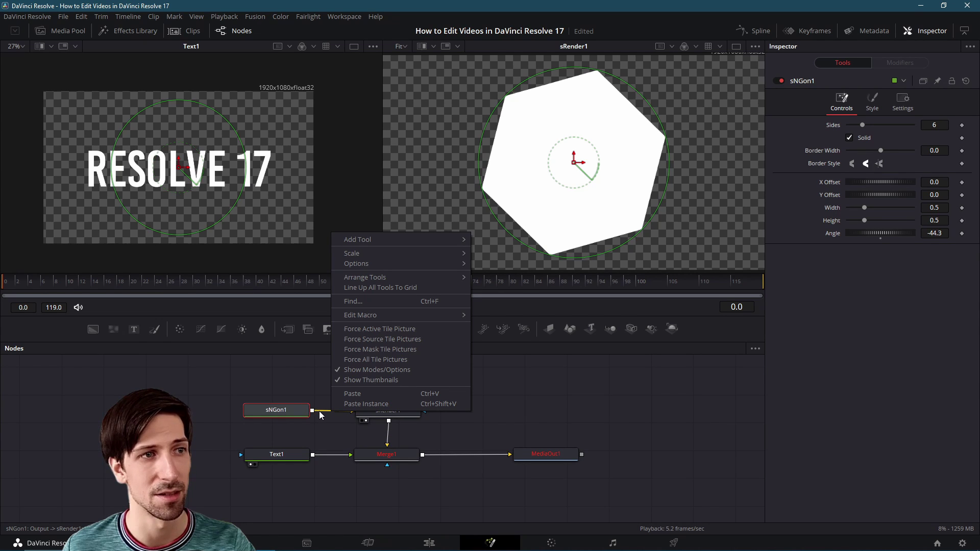
mouse_move(370, 244)
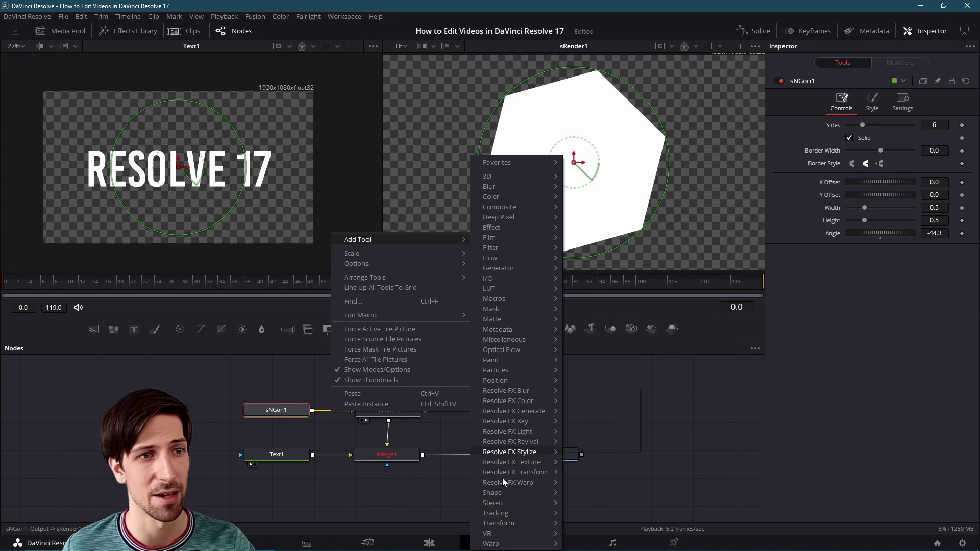
mouse_move(501, 501)
click(592, 441)
click(451, 416)
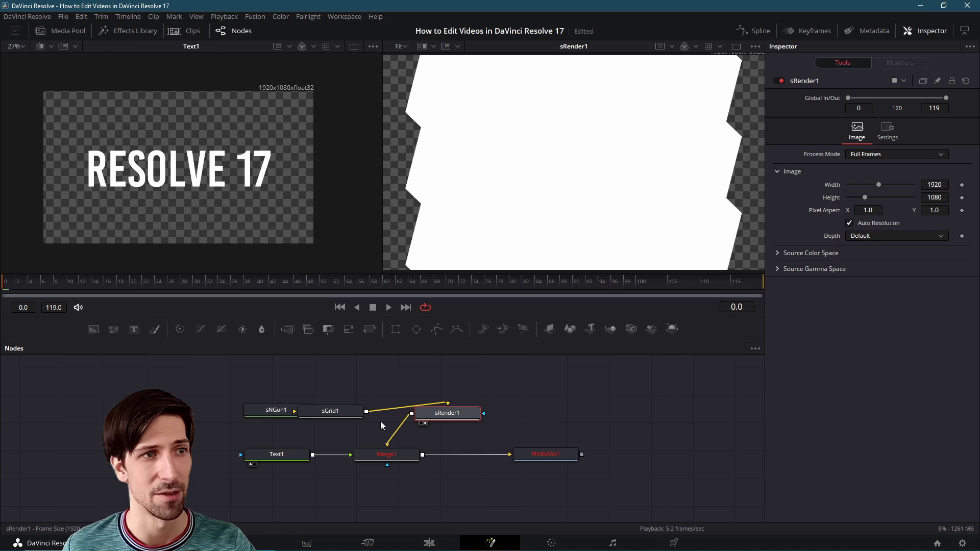
drag(375, 418, 390, 413)
Enlarge the viewer area and narrow the hexagon's width to about 0.189.
click(296, 415)
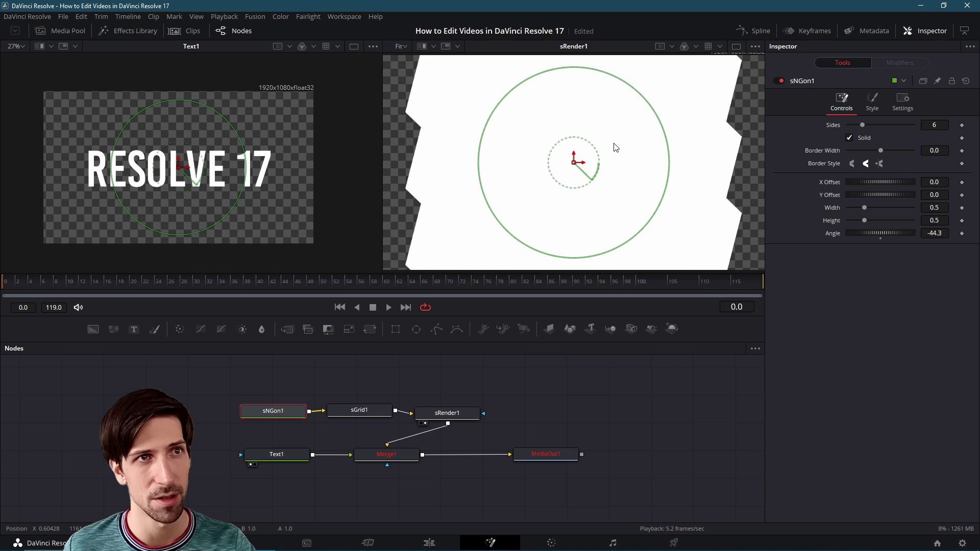
scroll(614, 147, down, 1)
drag(673, 136, 651, 138)
mouse_move(544, 298)
mouse_down()
mouse_move(547, 313)
mouse_move(555, 302)
mouse_up()
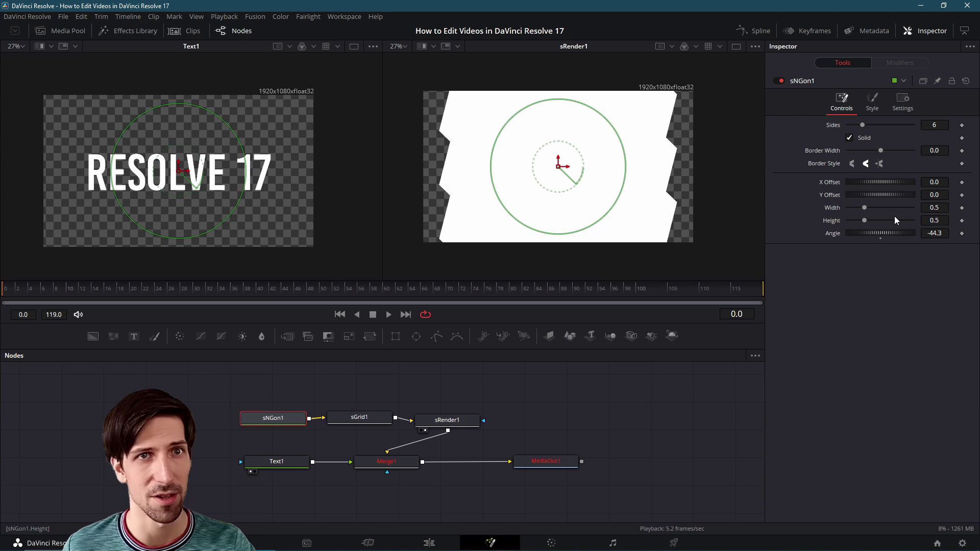
drag(863, 209, 856, 218)
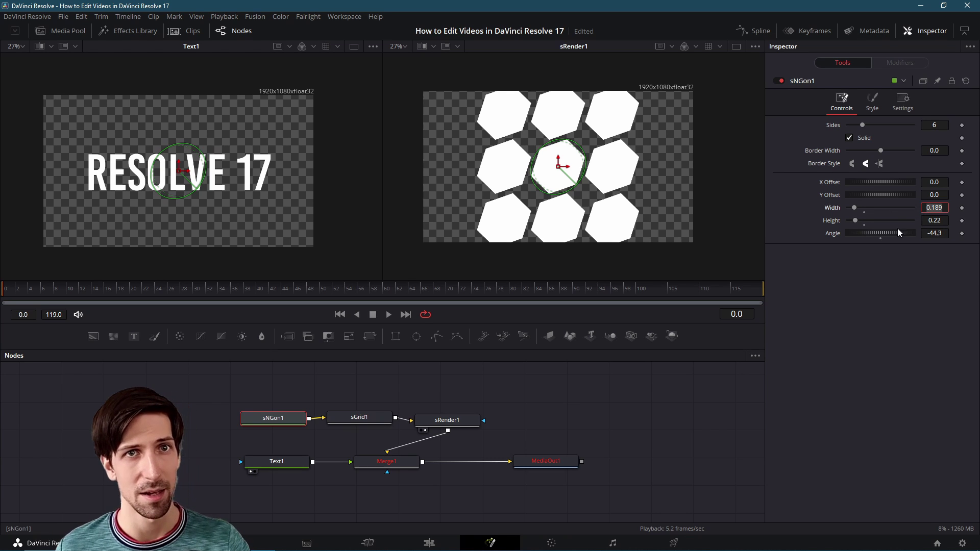
Enter 0.15 for both the hexagon's Width and Height.
text(.15)
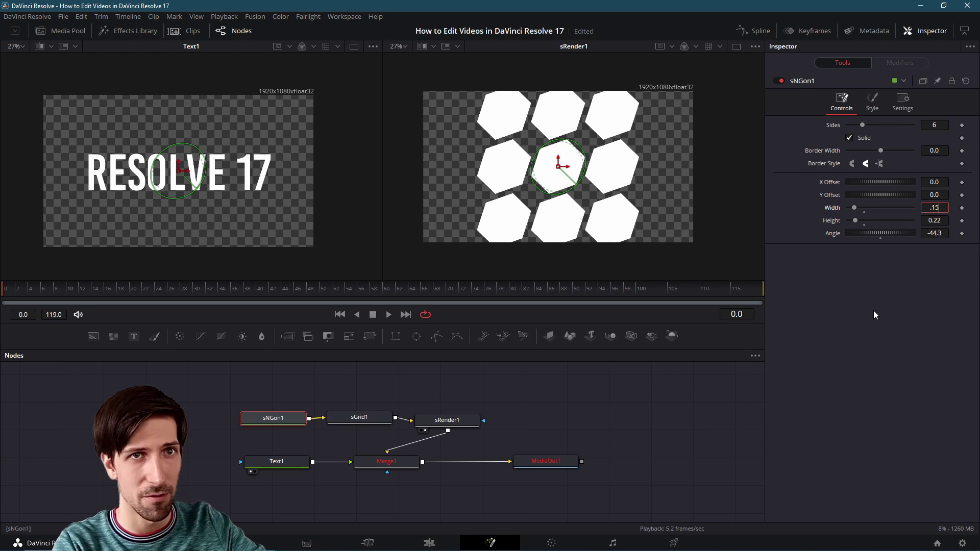
key(Tab)
text(.15)
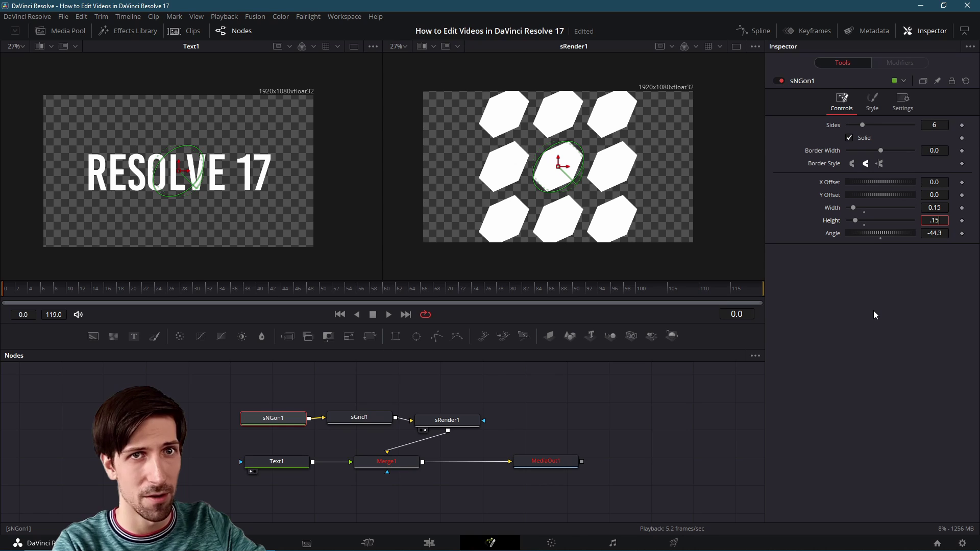
key(Tab)
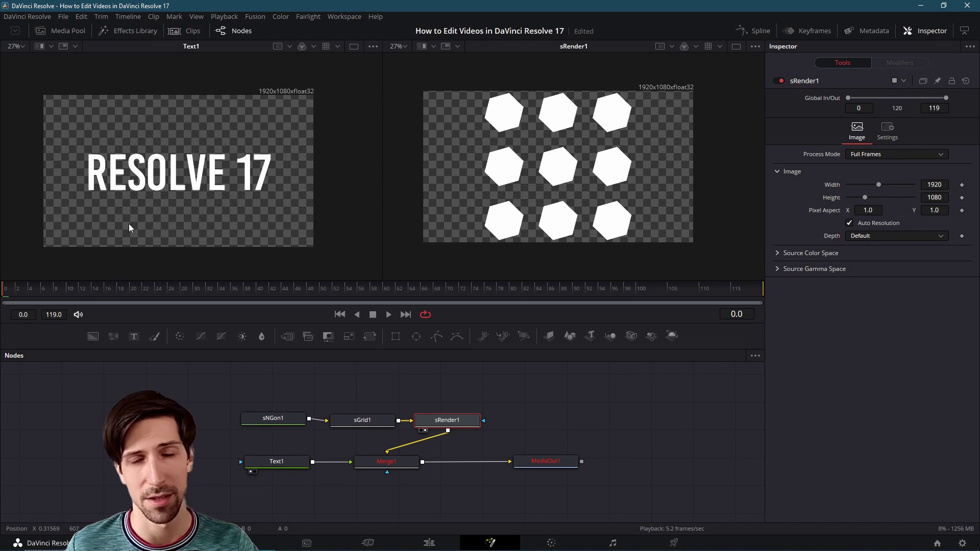
Show MediaOut1 in the left viewer and lower the hexagon's Green to make the hexagons pink.
click(544, 461)
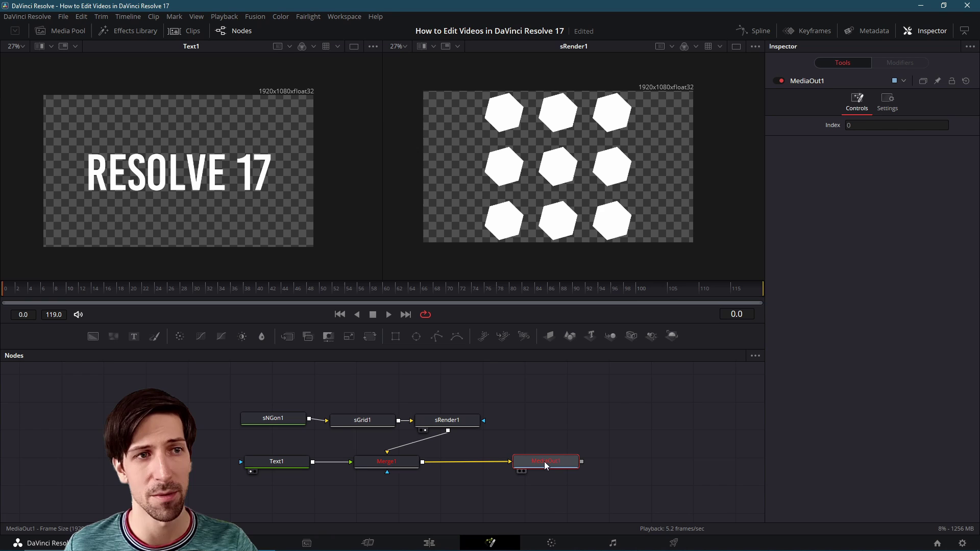
click(520, 472)
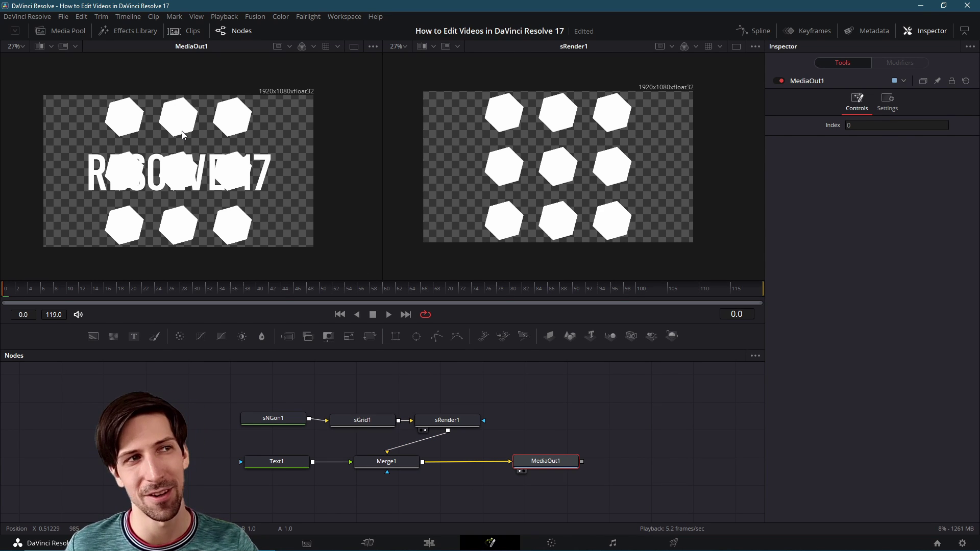
click(274, 423)
drag(288, 424, 290, 423)
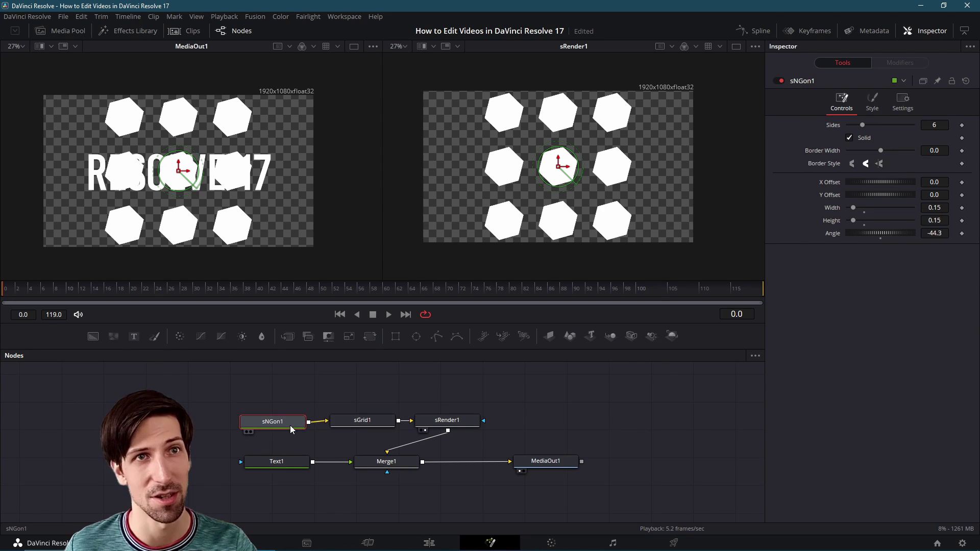
click(872, 102)
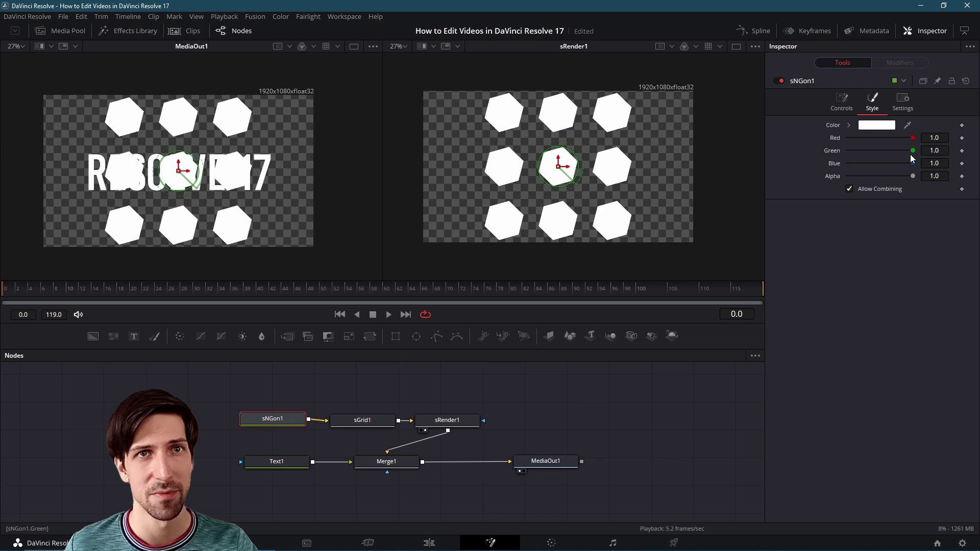
drag(910, 150, 880, 161)
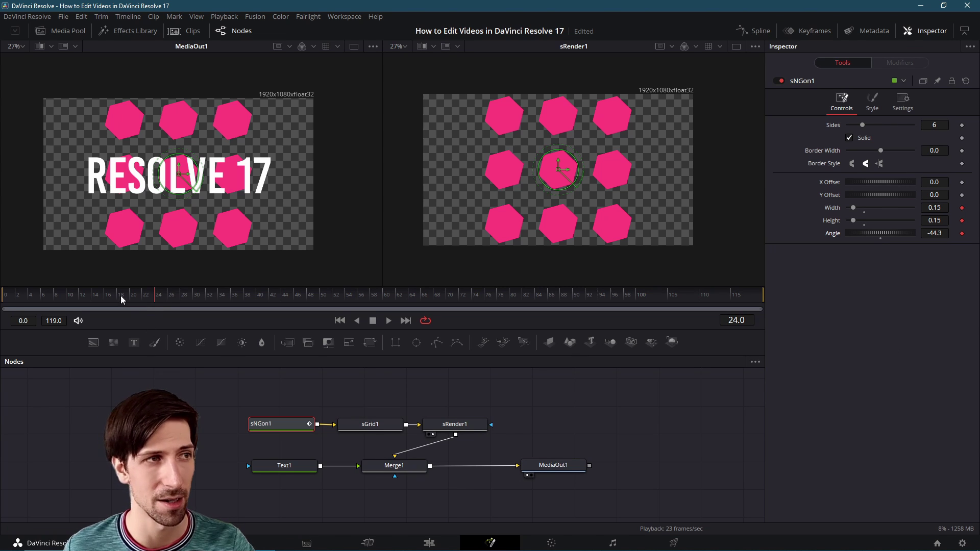
At frame 0, keyframe the hexagon Width and Height to 0.01.
click(54, 300)
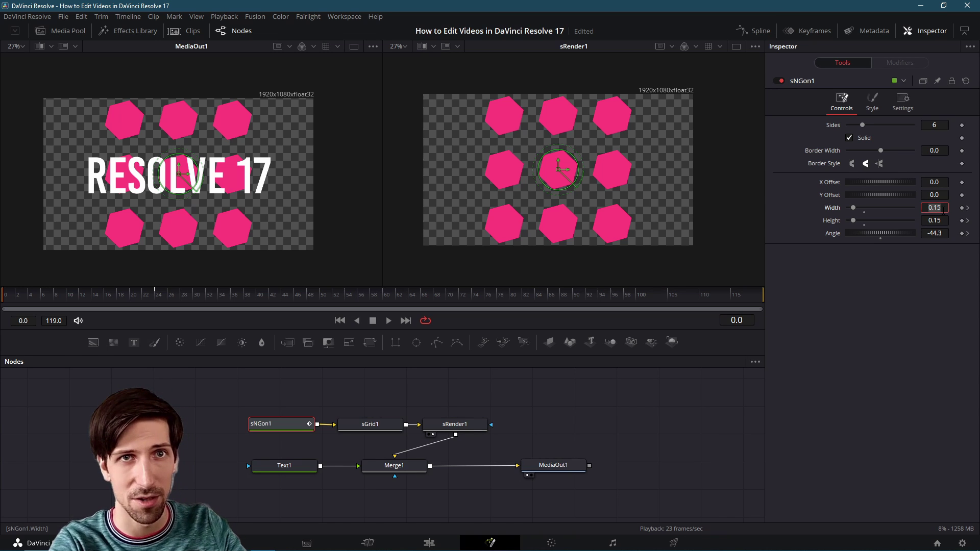
text(1)
key(Tab)
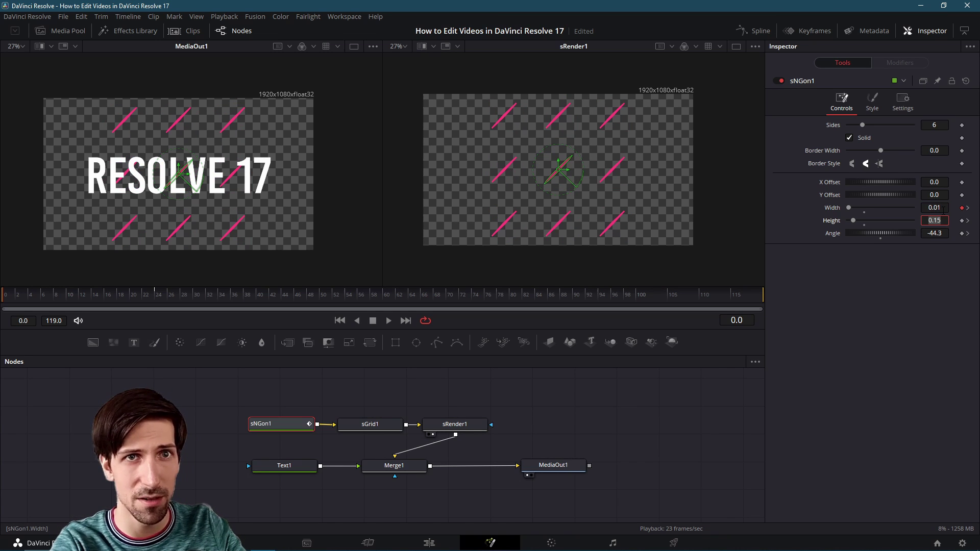
text(1)
key(Return)
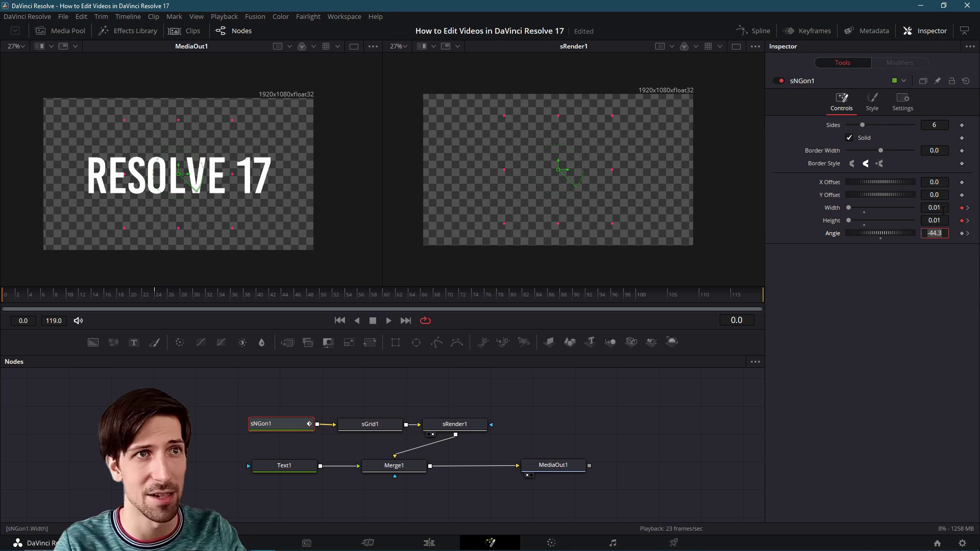
Play and scrub the timeline to check the hexagons growing to full size, ending on frame 0.
click(388, 320)
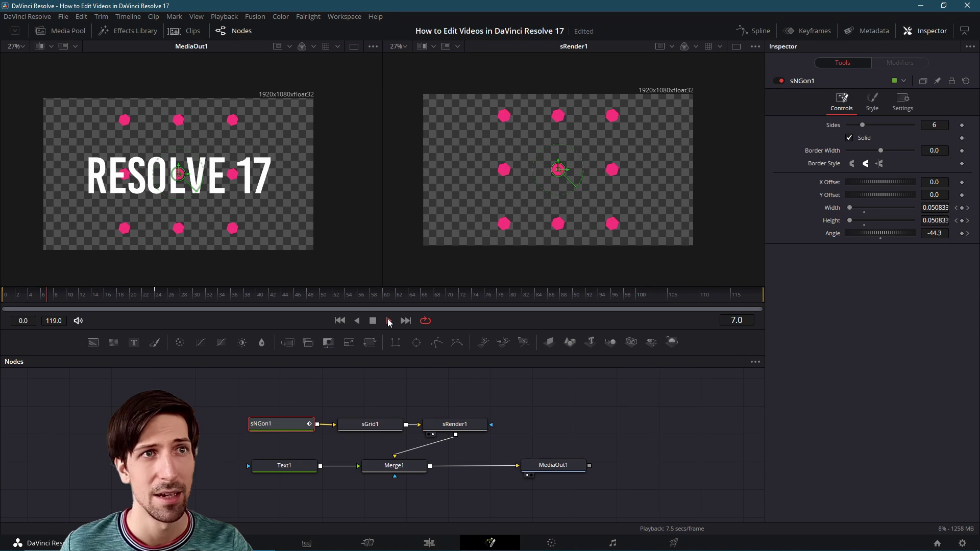
click(373, 320)
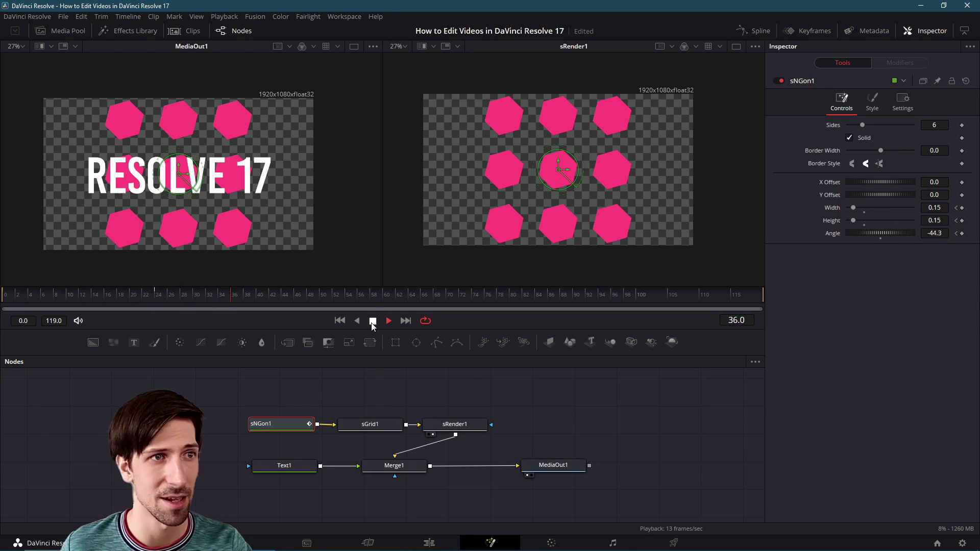
drag(147, 289, 79, 289)
click(155, 289)
key(Home)
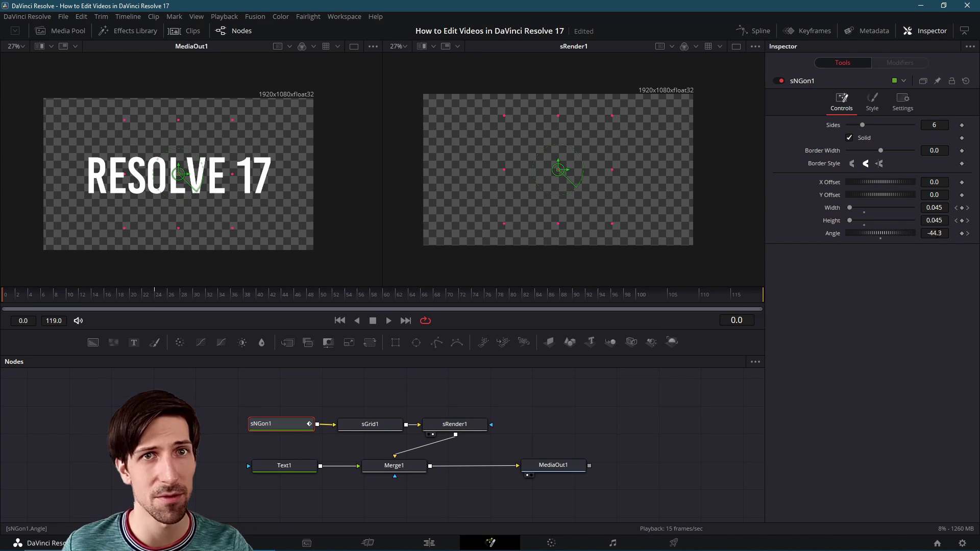
Keyframe the hexagons' Angle at -360 on frame 0 and on frame 24.
click(941, 233)
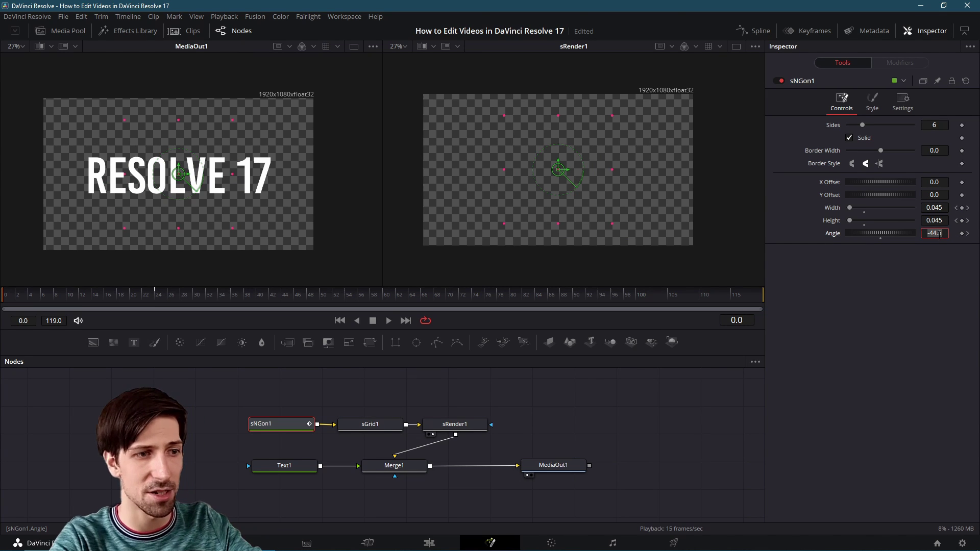
text(-360)
key(Tab)
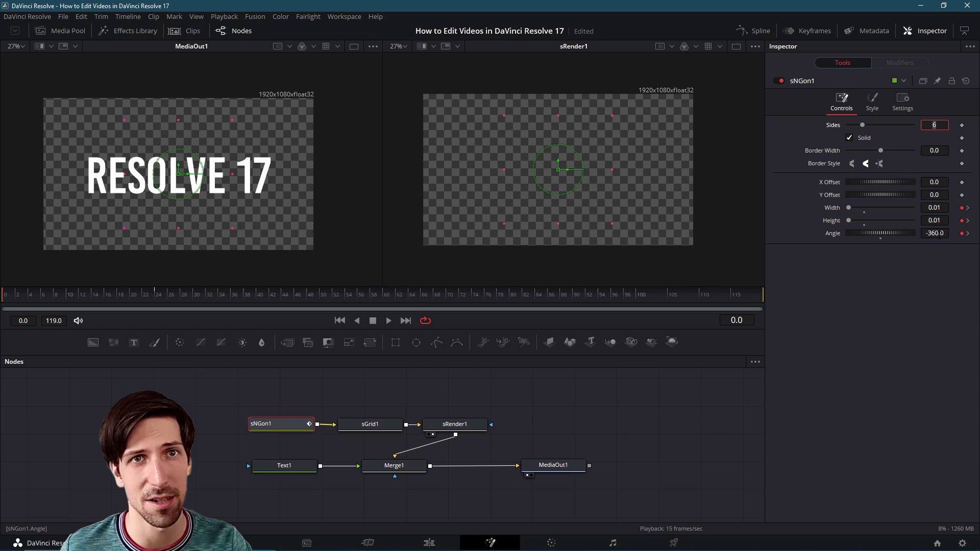
click(968, 234)
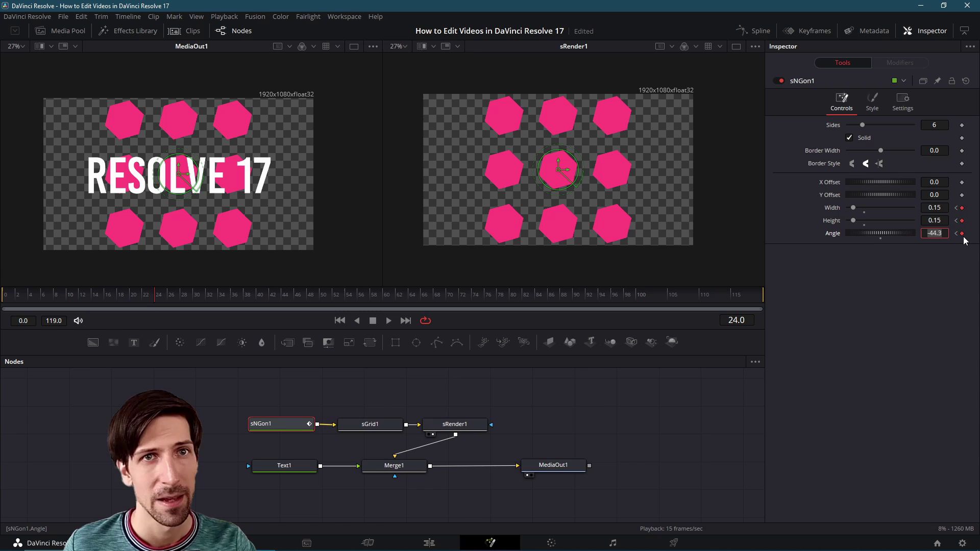
text(-360)
key(Return)
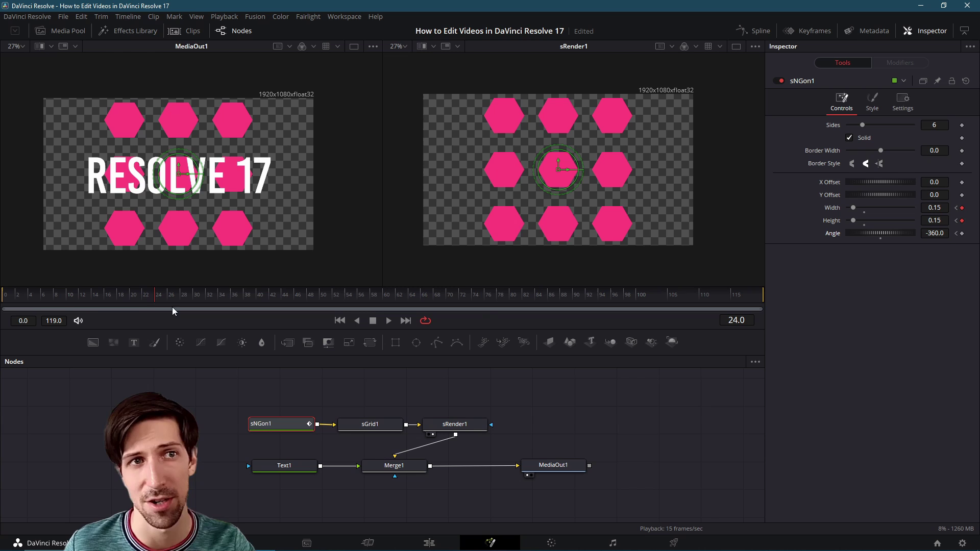
On the last frame (119), set the hexagons' Angle keyframe to 720.
drag(158, 295, 811, 300)
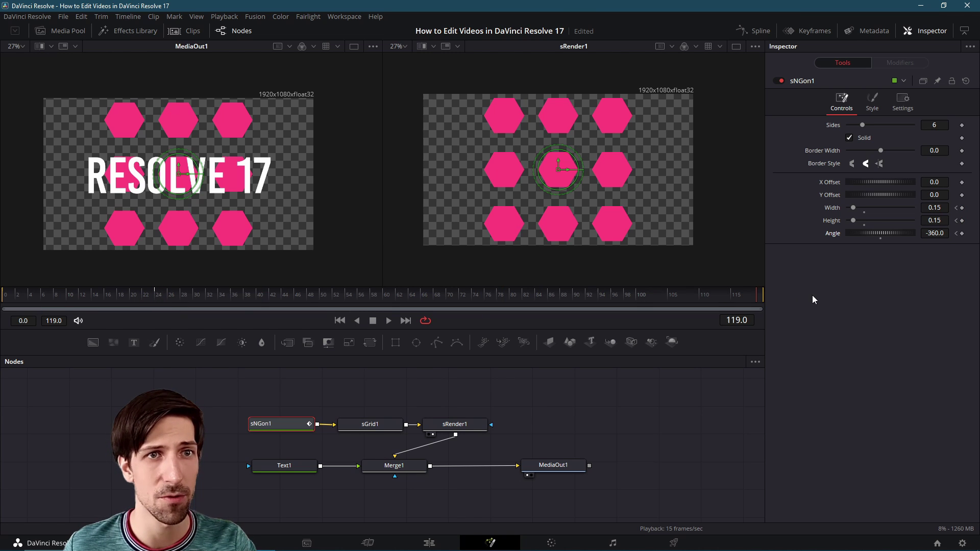
click(936, 235)
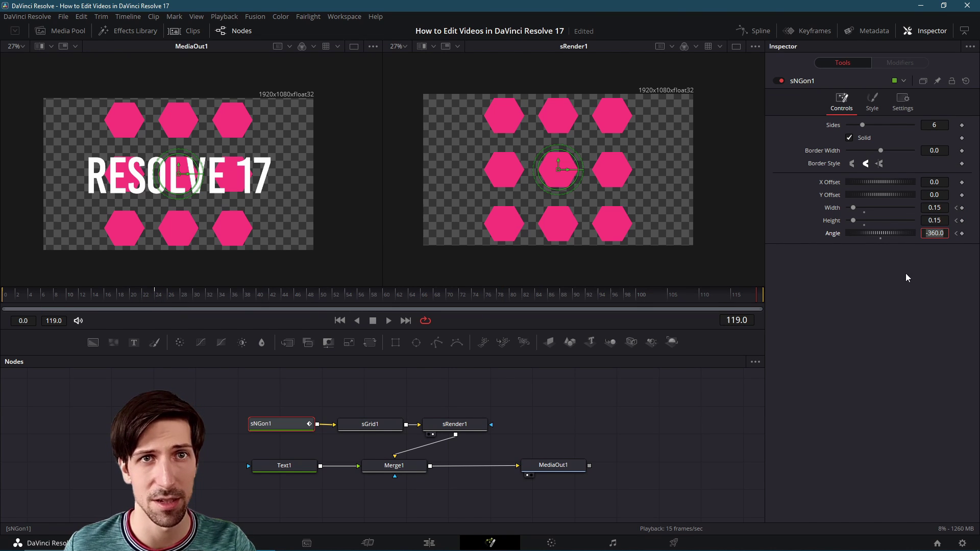
text(720)
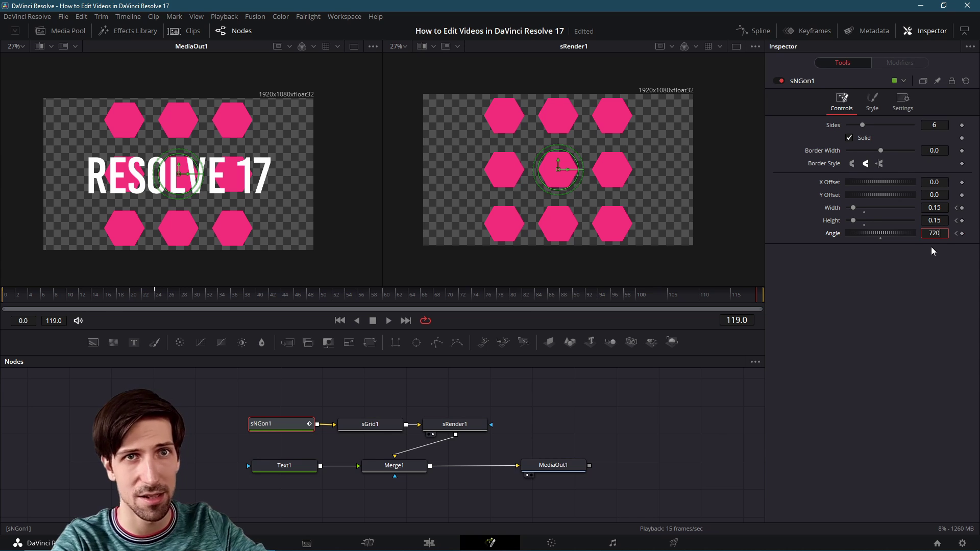
key(Tab)
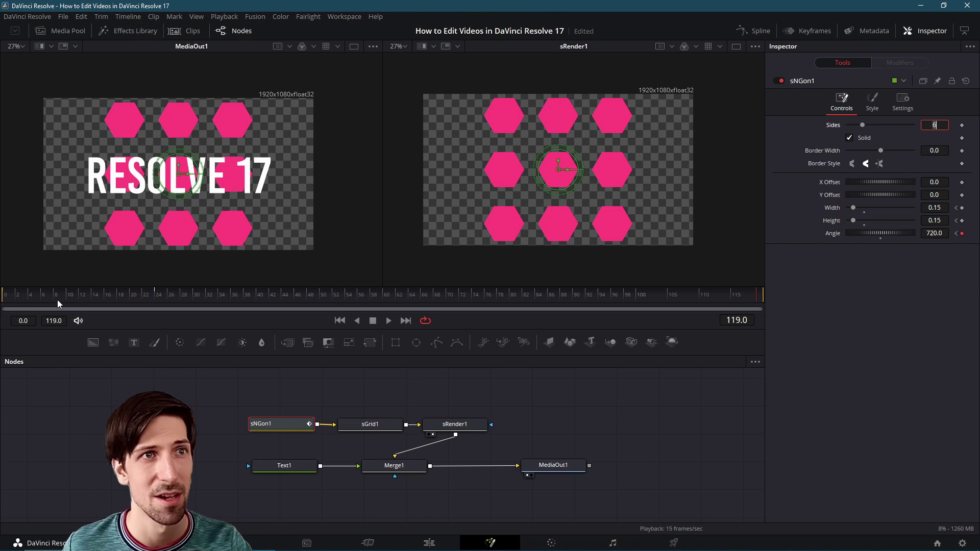
Return to the first frame and preview the growing, spinning hexagons.
click(10, 298)
click(5, 298)
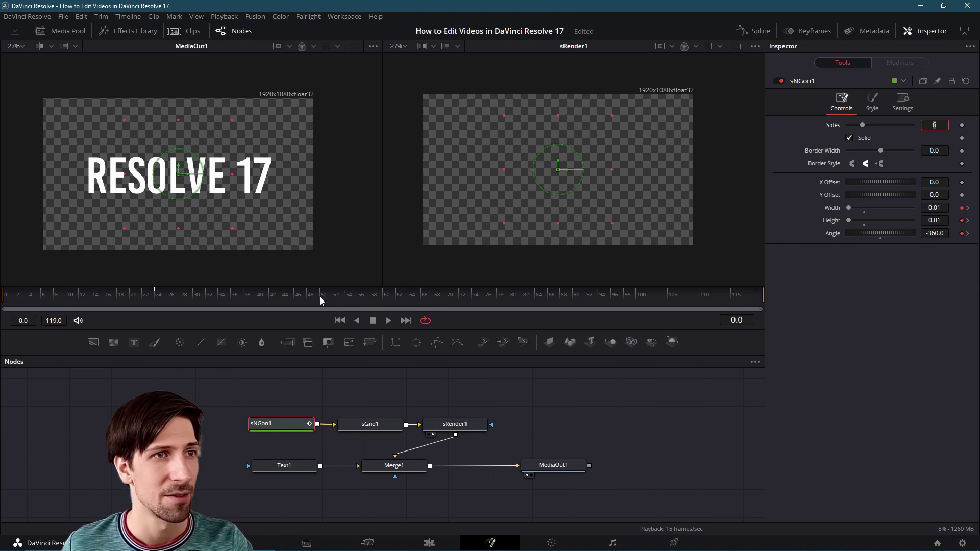
click(389, 320)
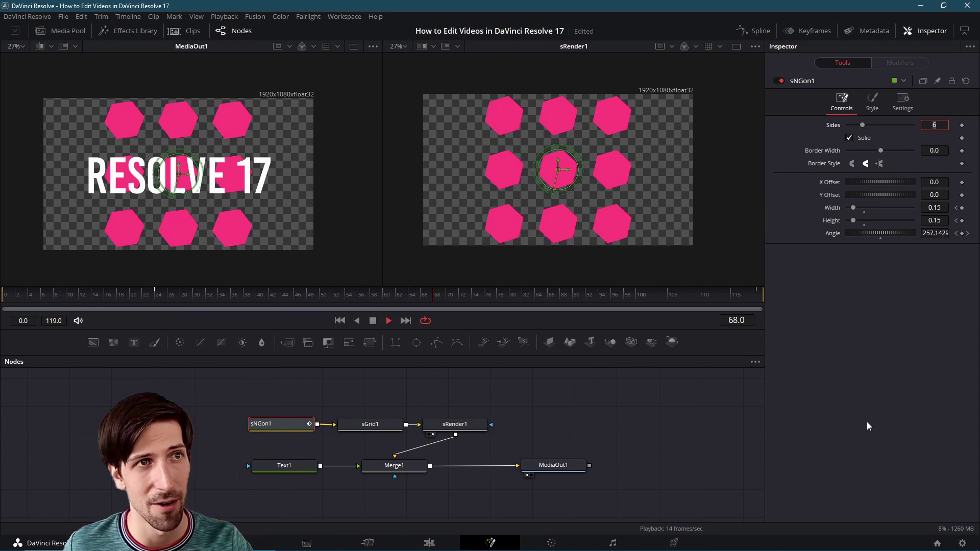
key(space)
Keyframe the pink hexagon Color at frame 24, then set near-black #110408 at frame 0.
click(882, 107)
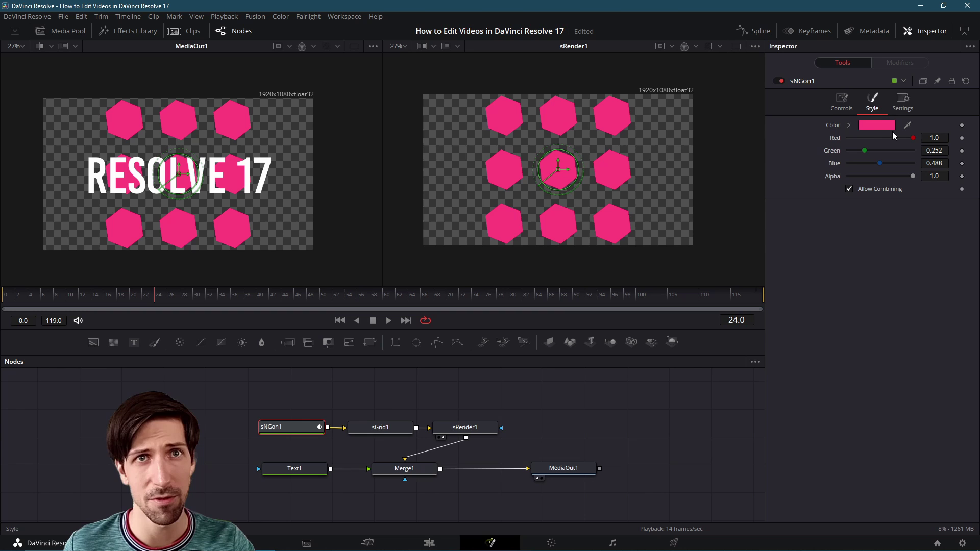
click(962, 126)
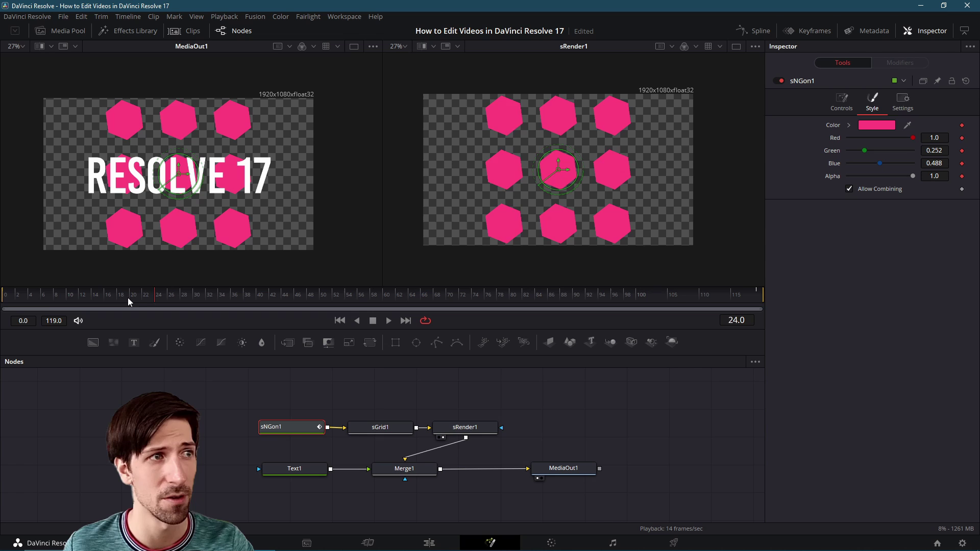
click(5, 299)
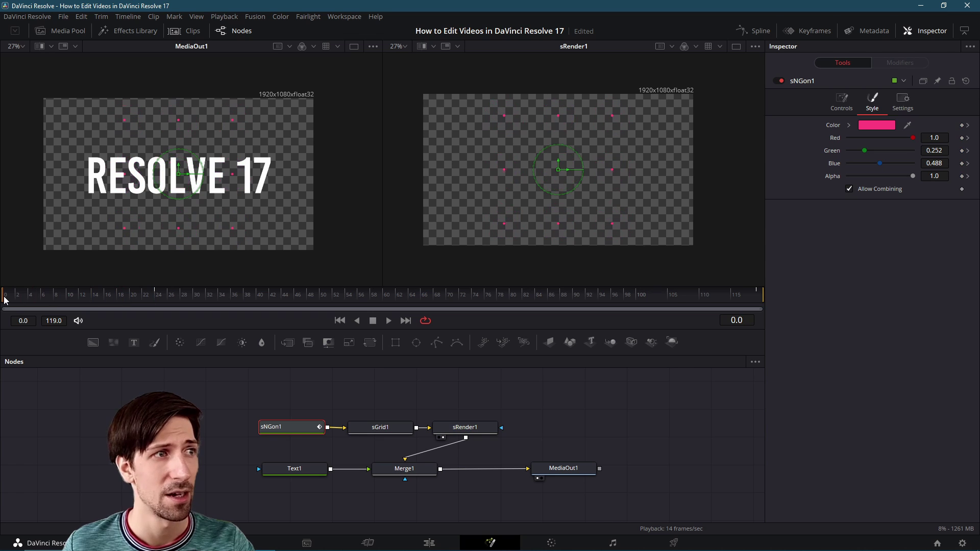
click(888, 131)
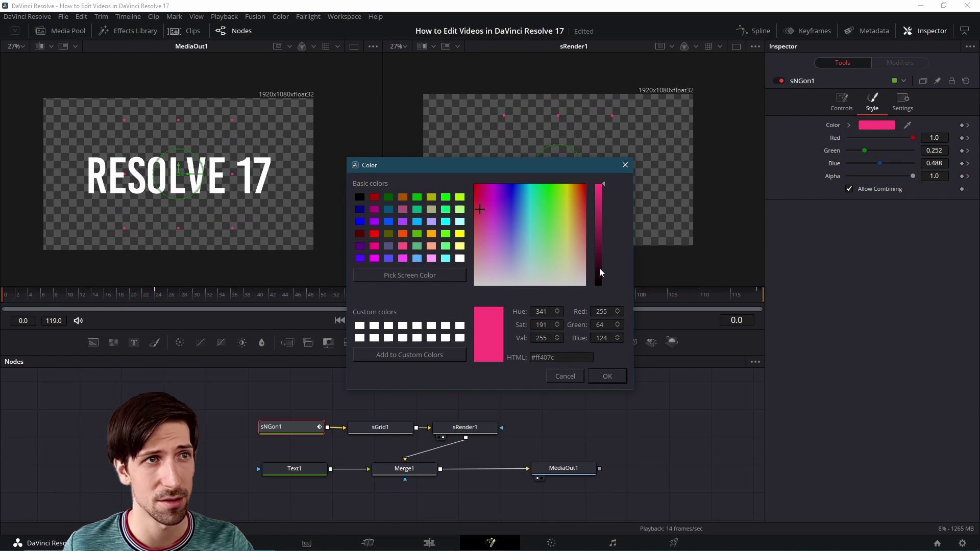
click(602, 281)
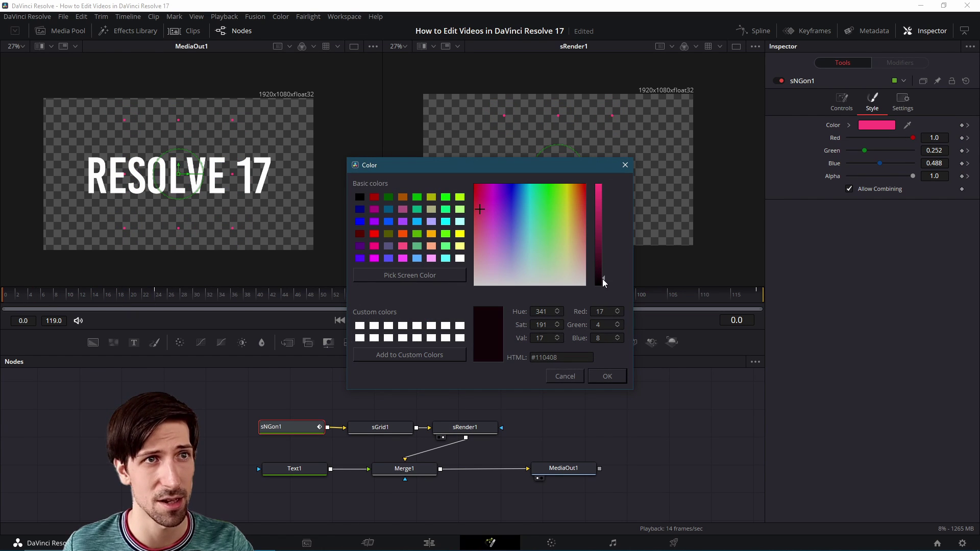
click(608, 376)
Preview the black-to-pink colour fade twice, then shift the node graph view left.
click(389, 321)
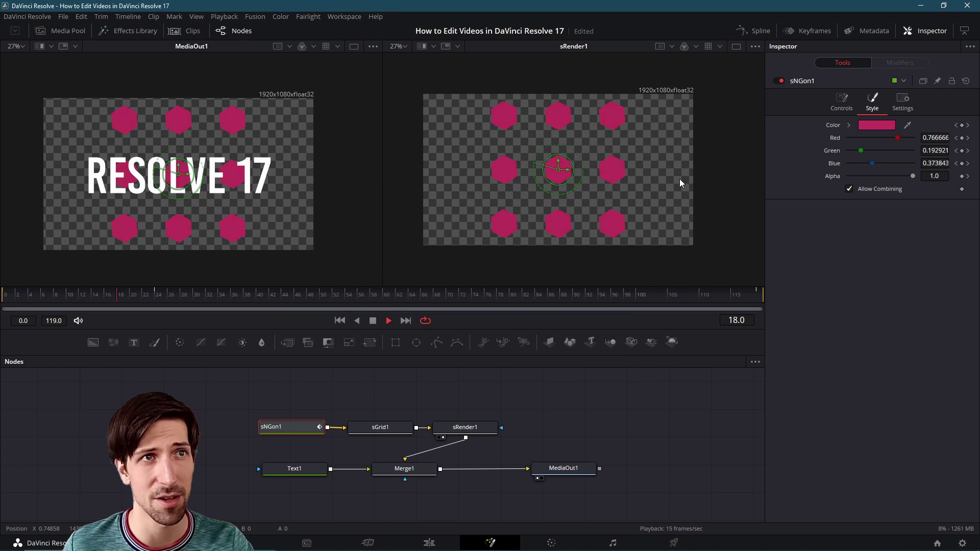
click(373, 321)
click(340, 320)
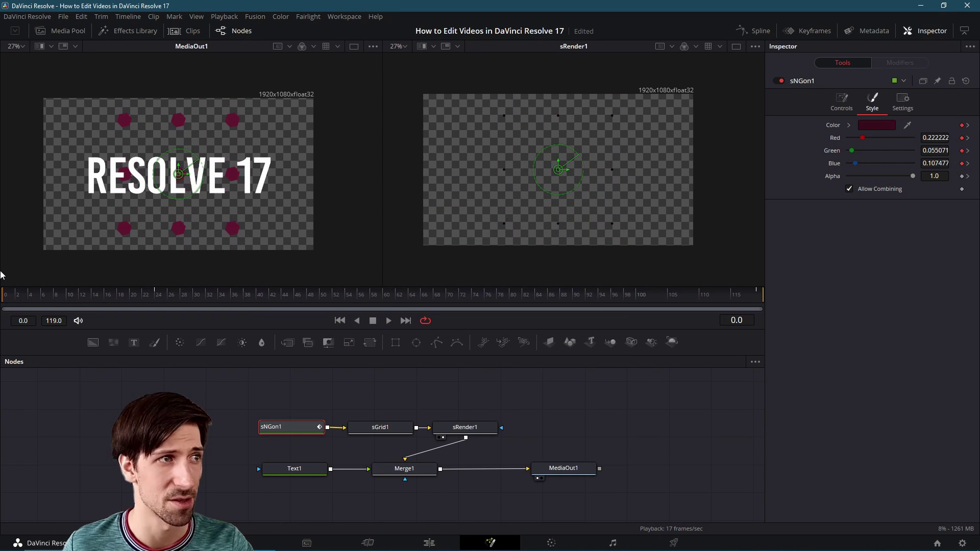
click(388, 322)
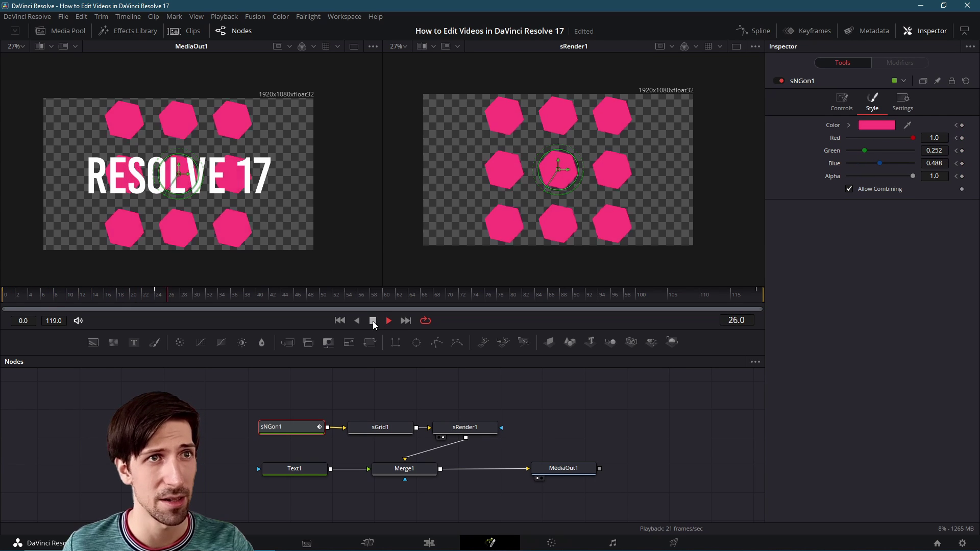
click(373, 321)
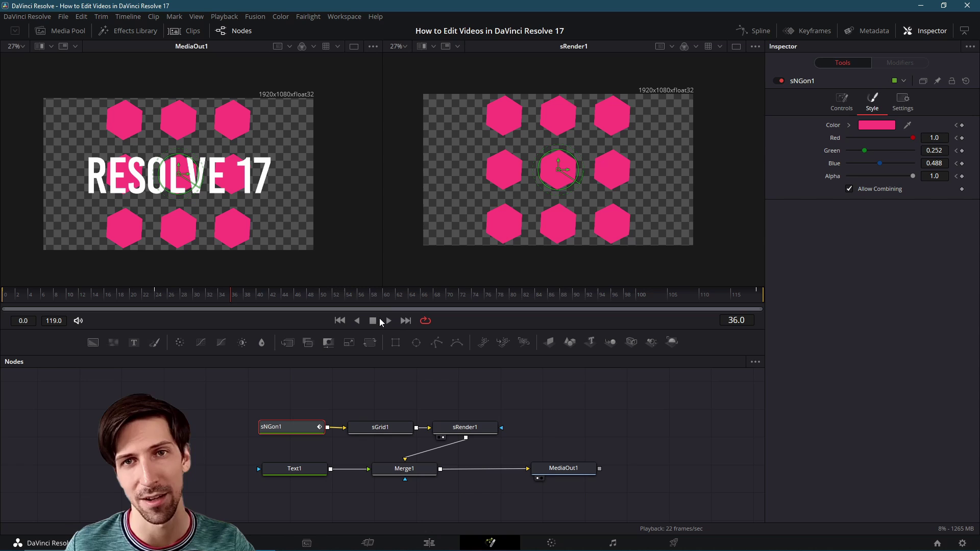
drag(287, 450, 228, 471)
Enable Text1's Black Shadow shading element and lower its alpha to 0.346.
click(233, 470)
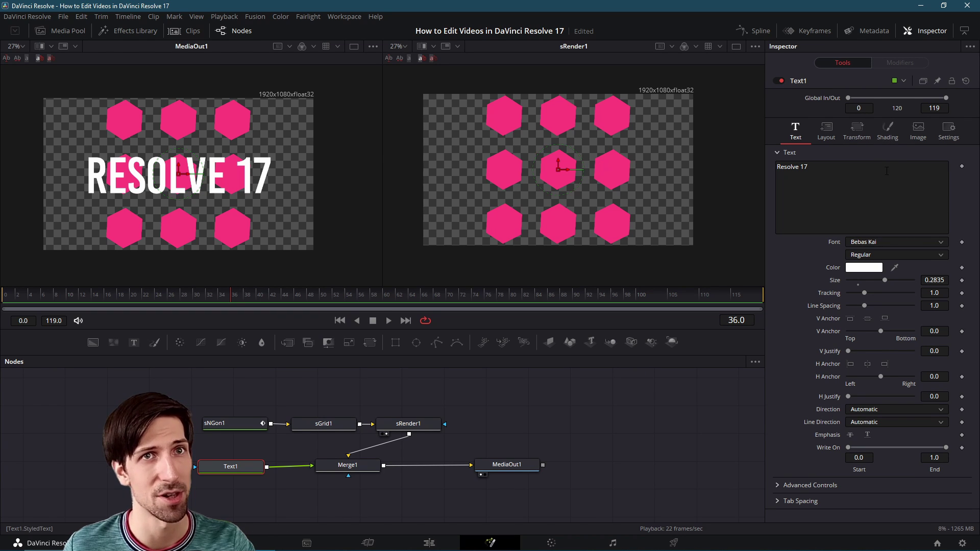
click(890, 139)
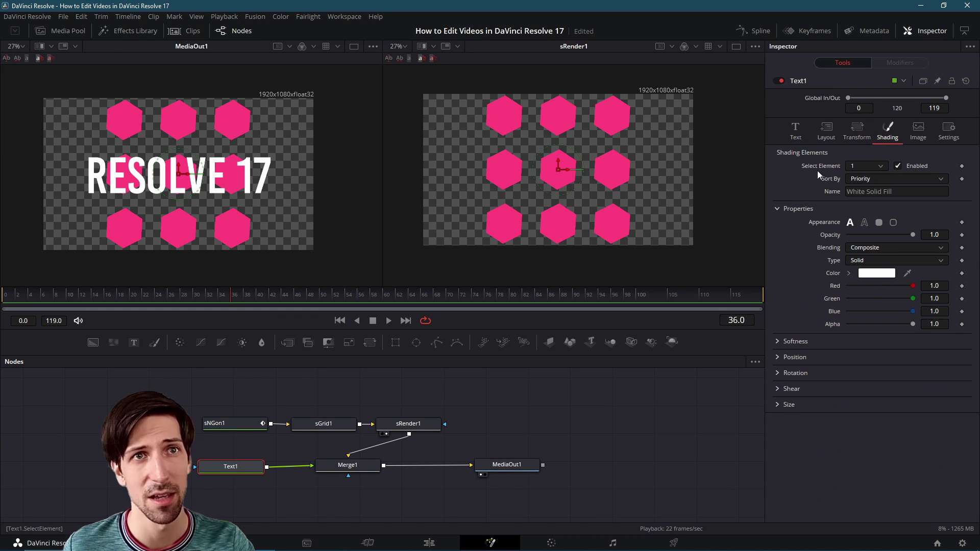
click(868, 166)
click(868, 204)
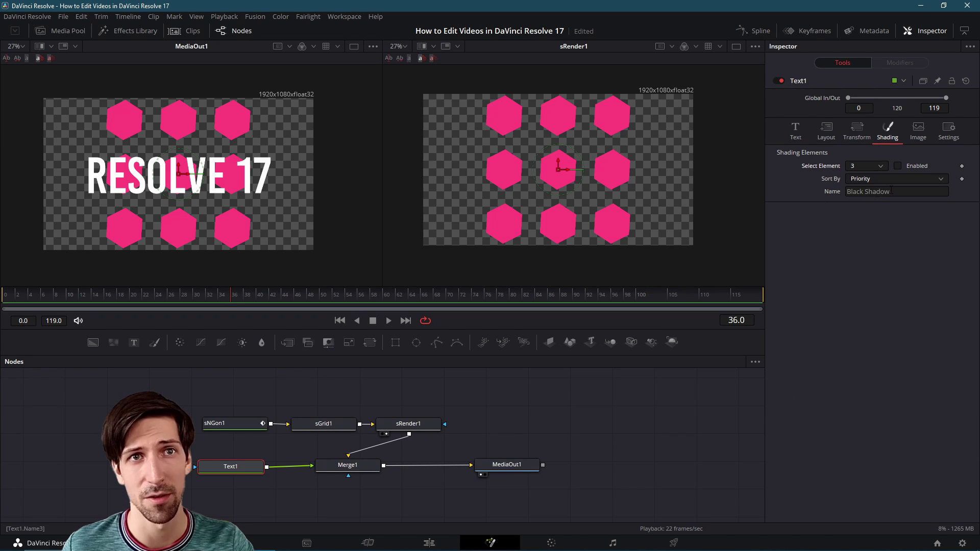
click(897, 166)
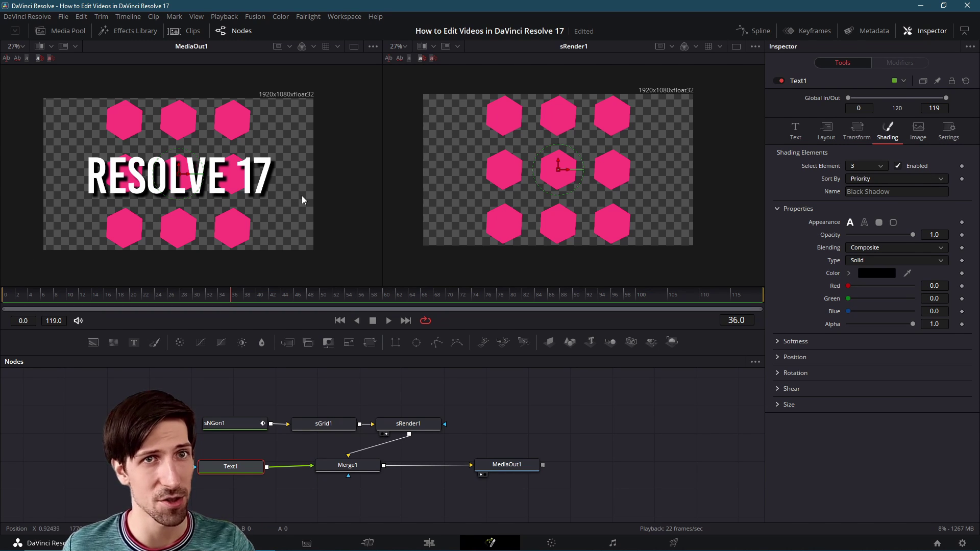
drag(913, 323, 869, 324)
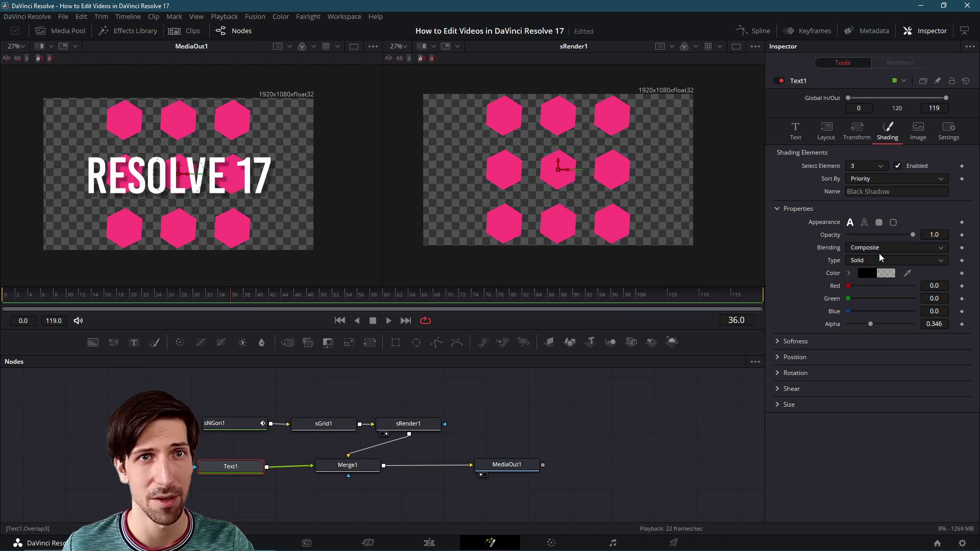
Keyframe Text1 Size at 0.2835 on frame 24 and 0.1995 on frames 12 and 36.
click(794, 131)
click(117, 295)
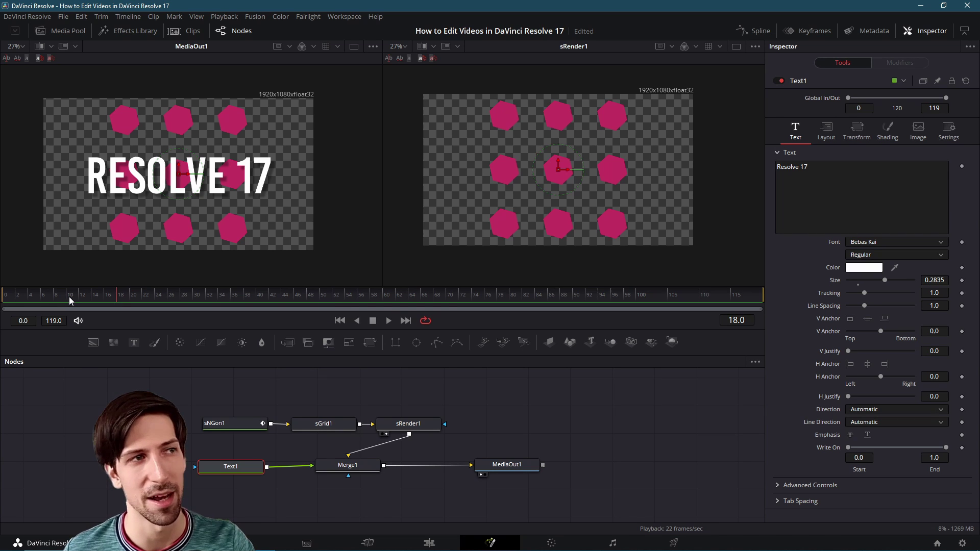
click(2, 294)
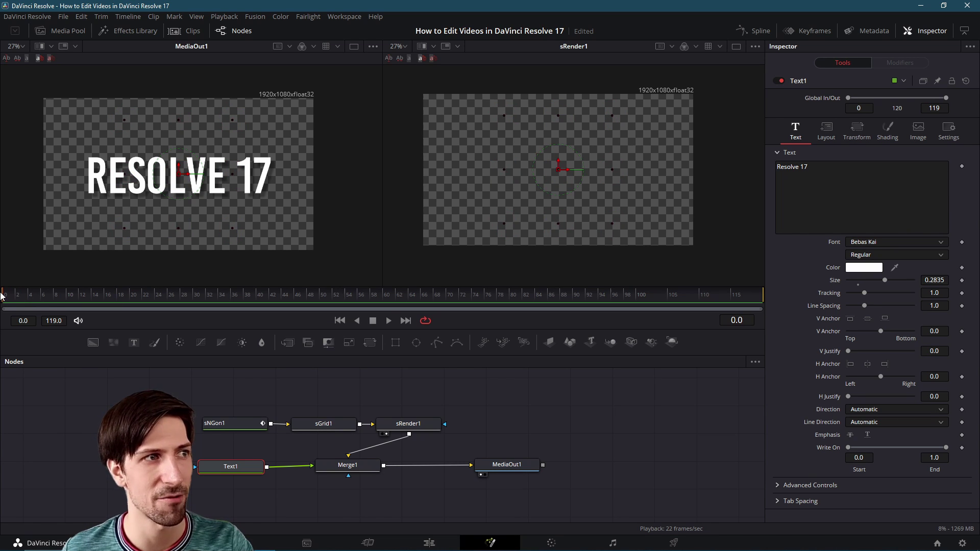
click(829, 134)
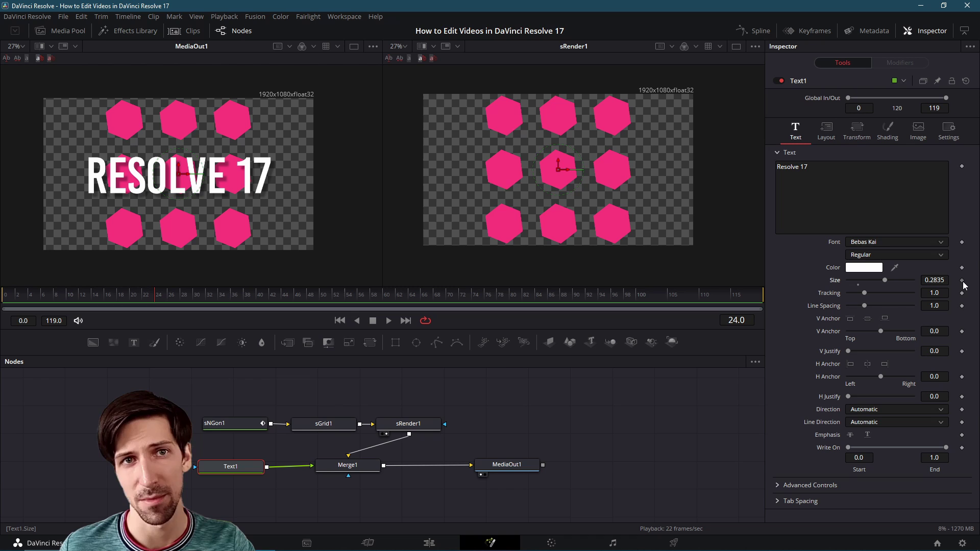
click(962, 281)
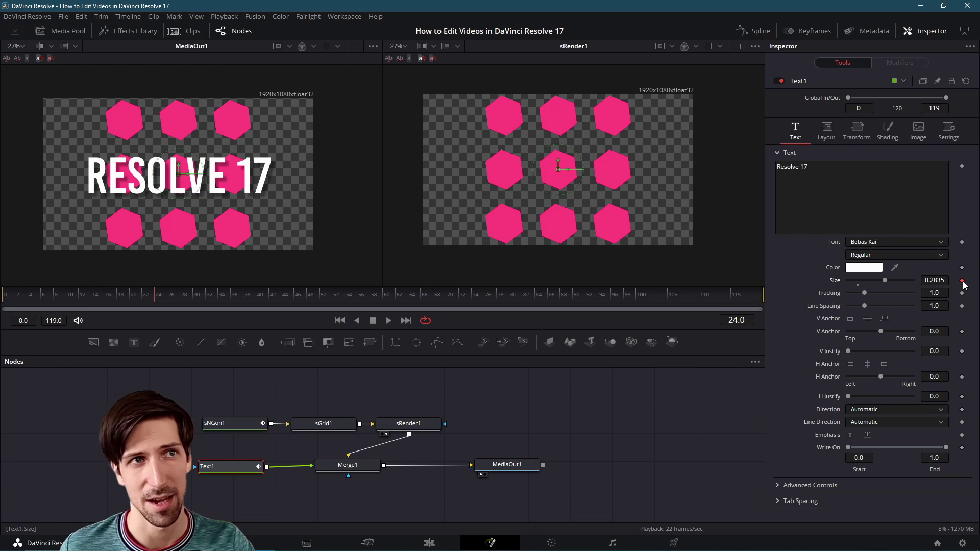
click(80, 298)
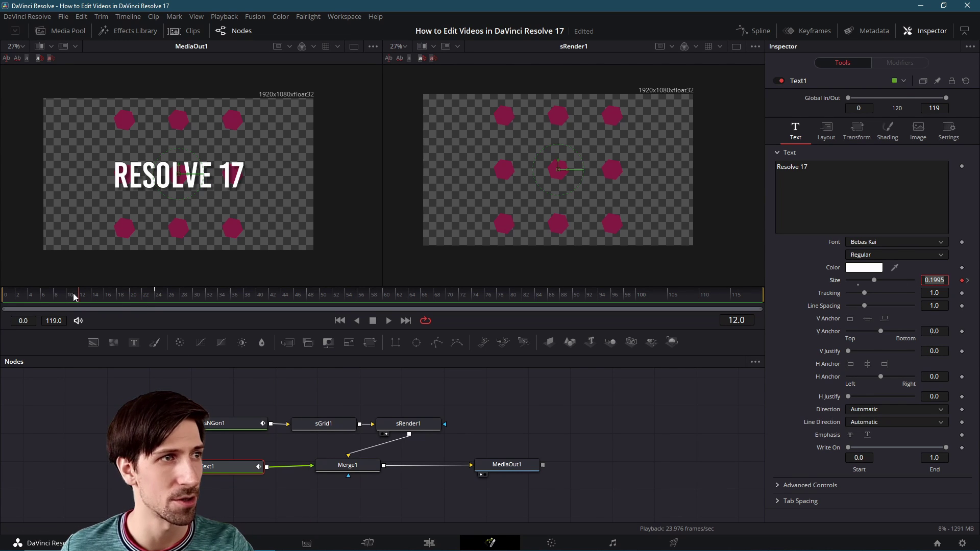
drag(74, 298, 235, 298)
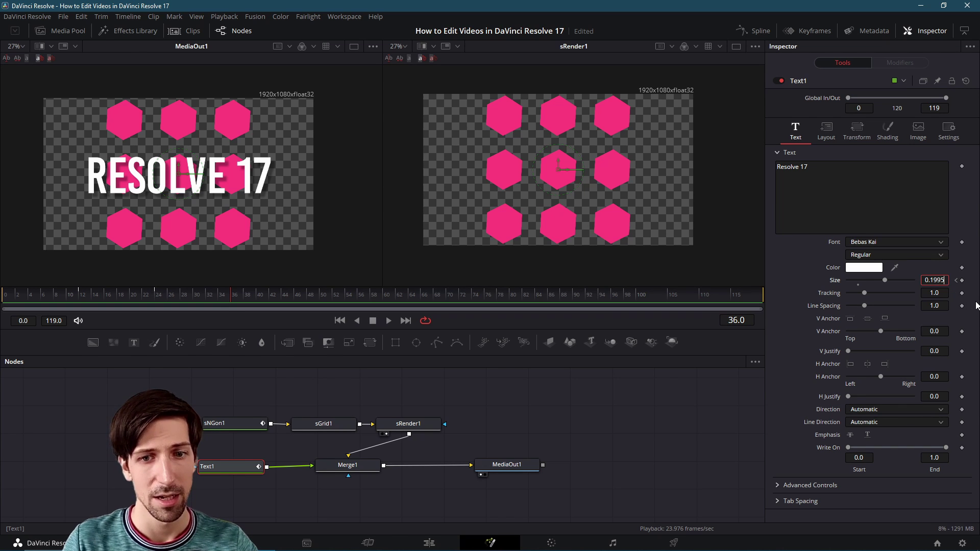
key(Tab)
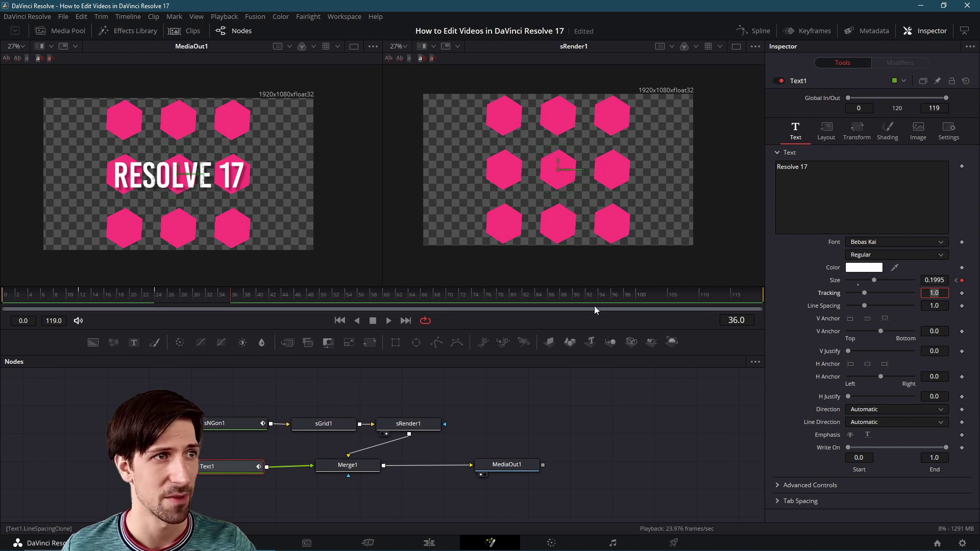
Play and scrub from frame 10 to check the title's size bounce.
click(68, 298)
click(389, 321)
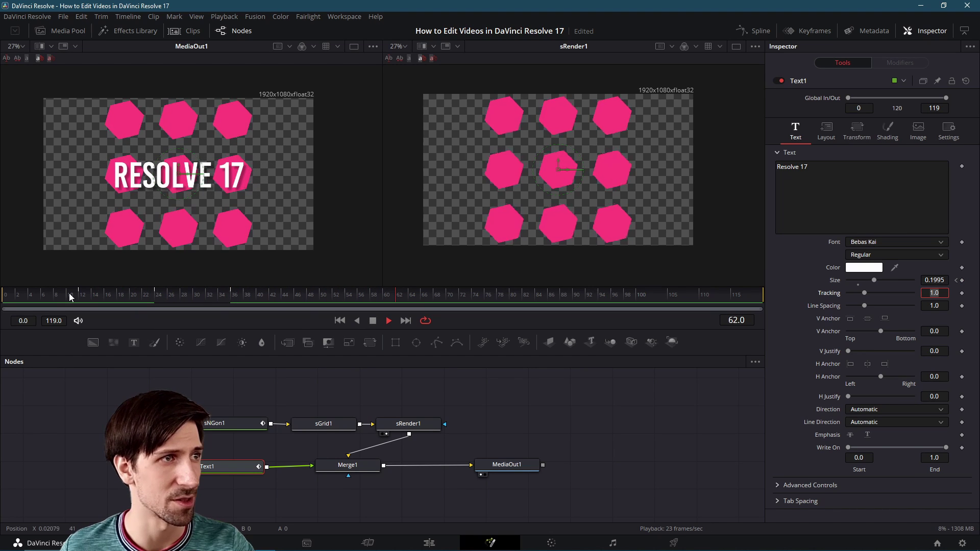
key(space)
mouse_move(184, 296)
mouse_down()
mouse_move(118, 295)
mouse_move(194, 296)
mouse_move(145, 296)
mouse_move(189, 296)
mouse_move(182, 302)
mouse_up()
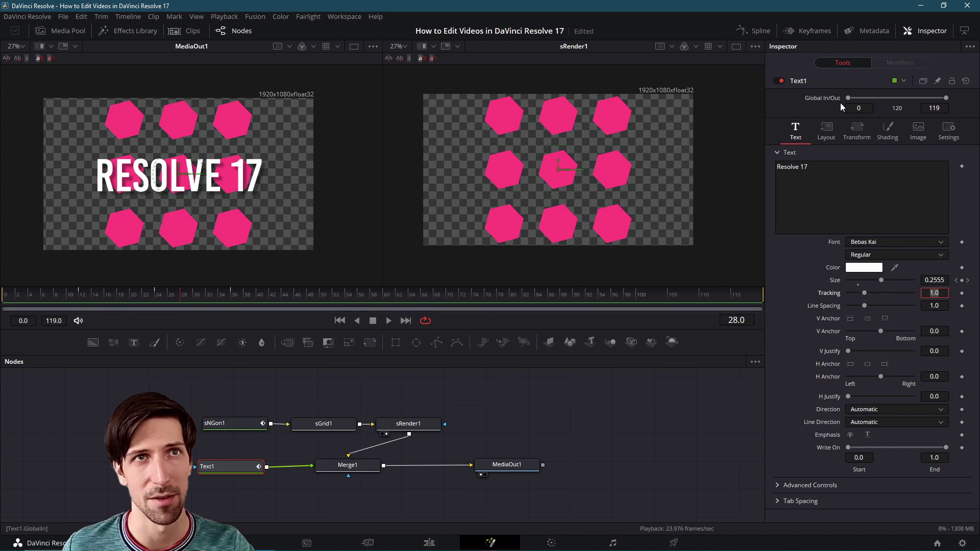
Show the Keyframes panel, zoom it in, and expand Text1 to reveal its three Size keyframes.
click(805, 32)
drag(635, 363, 641, 362)
drag(571, 501, 526, 498)
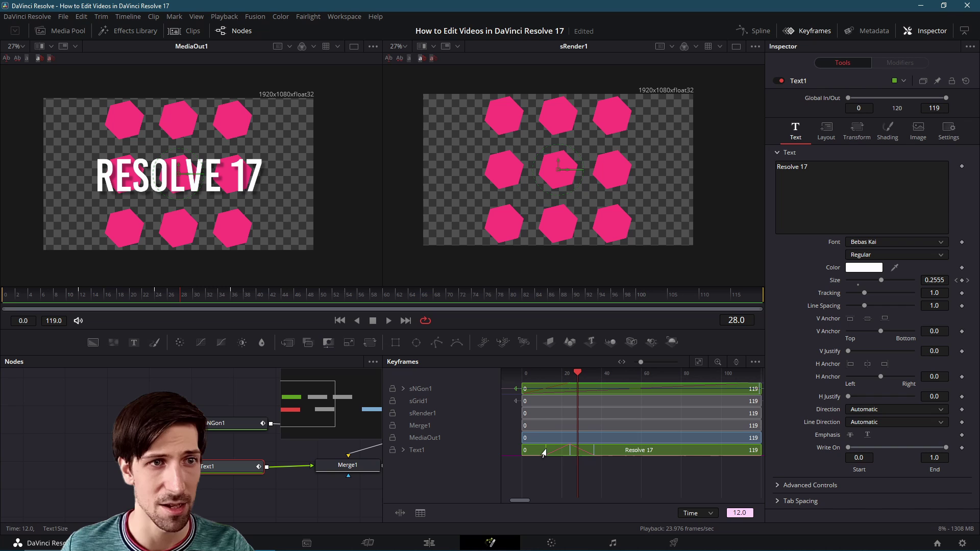
click(403, 449)
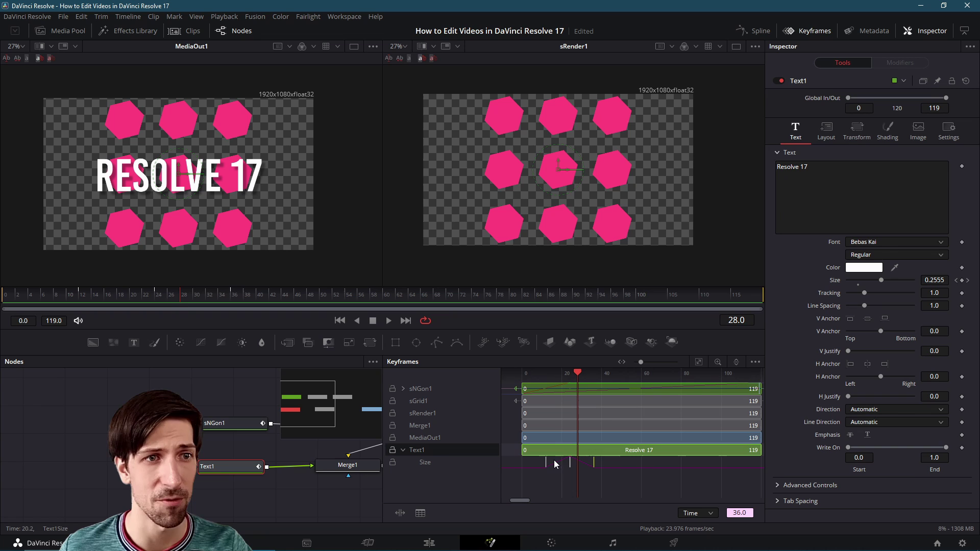
click(571, 468)
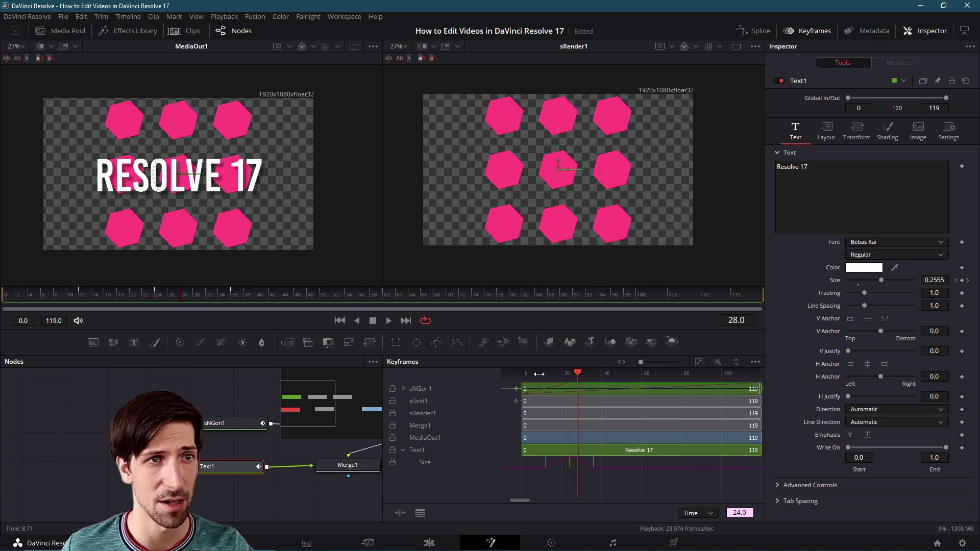
drag(579, 370, 523, 377)
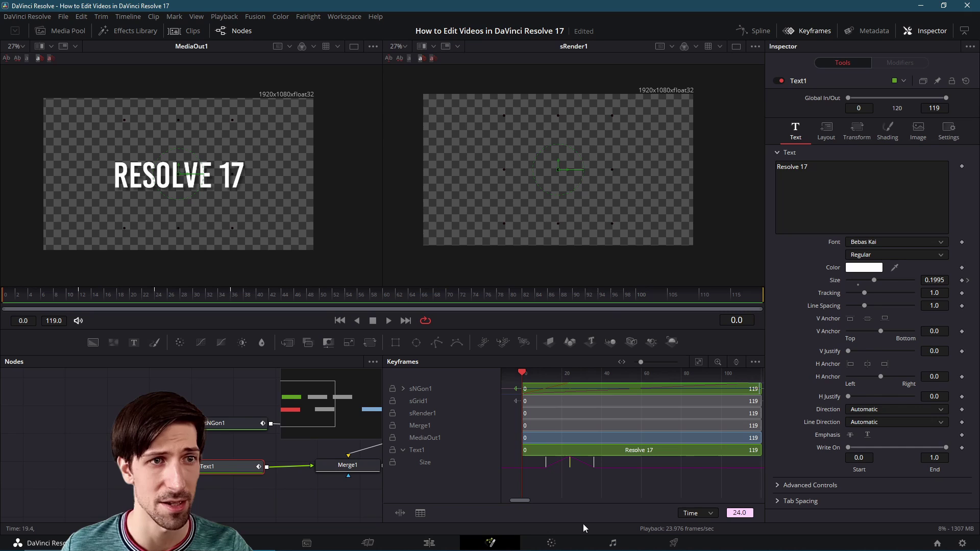
key(ctrl+v)
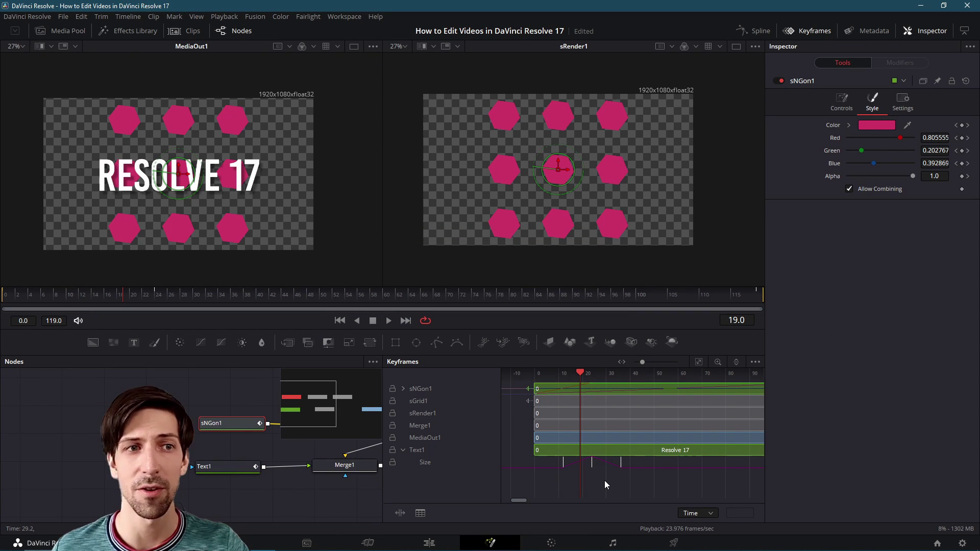
Copy the Size keyframes and paste them onto the Text1 Size row at the start.
drag(590, 465, 587, 458)
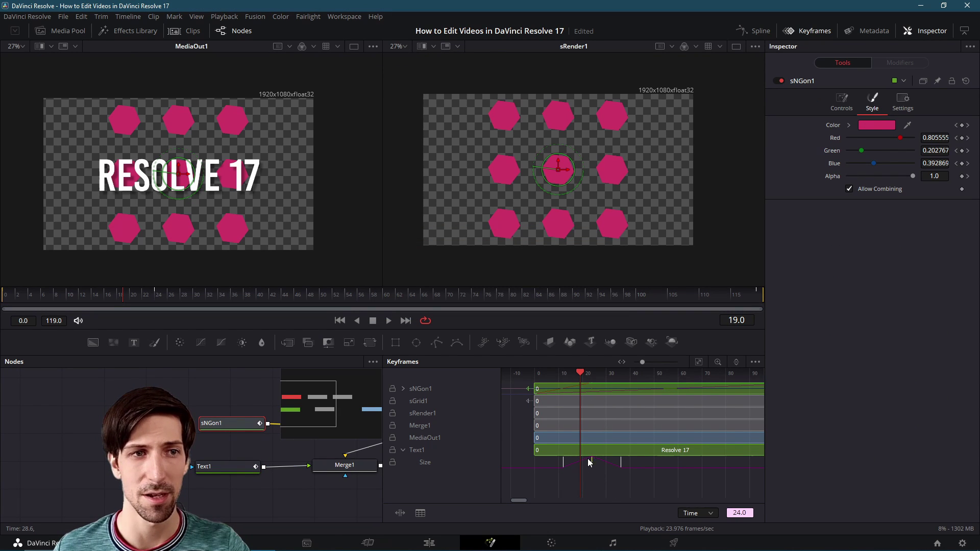
right_click(591, 465)
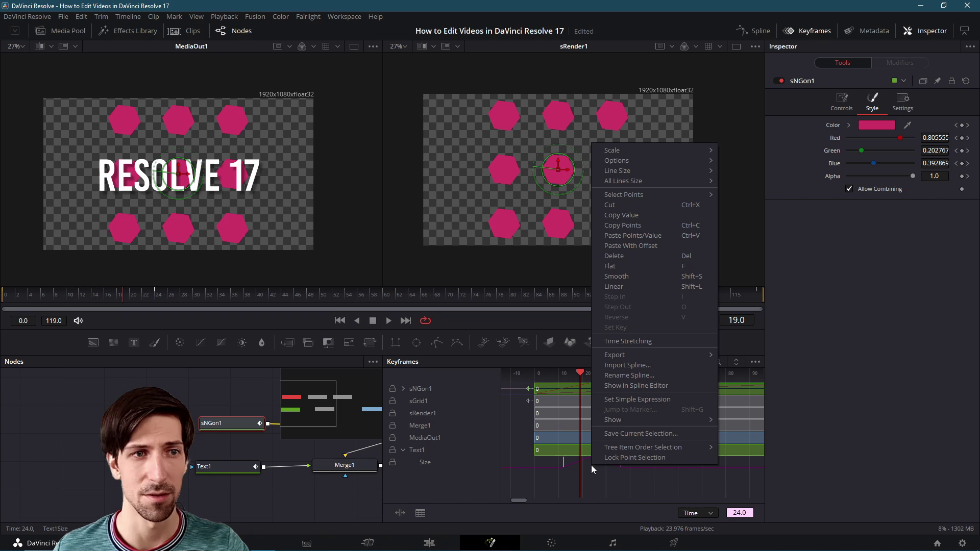
click(657, 225)
drag(582, 375, 535, 376)
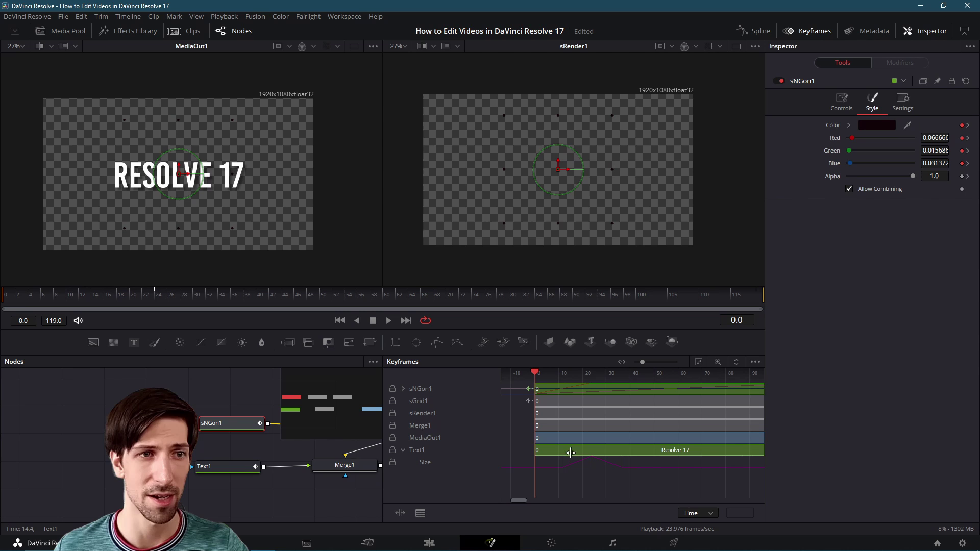
right_click(540, 463)
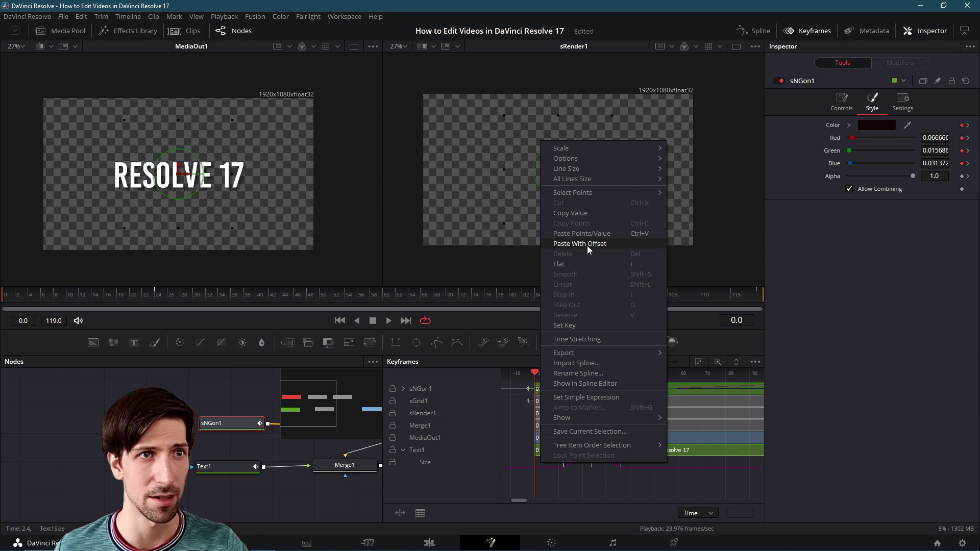
click(607, 234)
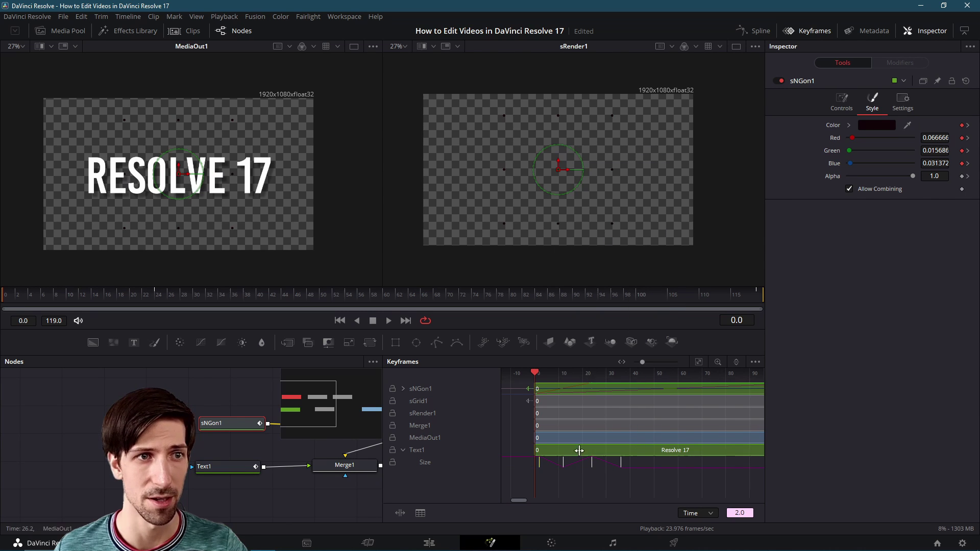
Preview the result, then move the Size keyframe from time 2.0 to 1.0.
click(387, 318)
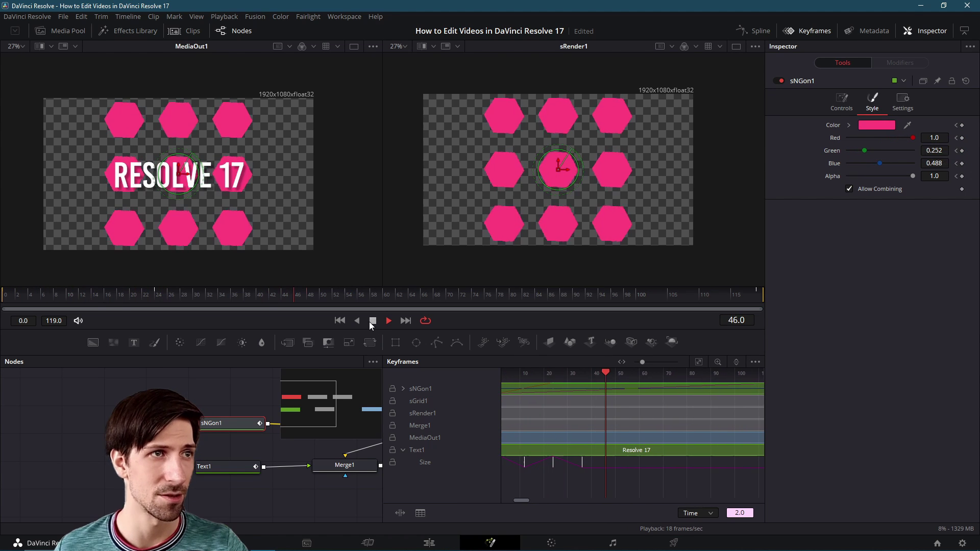
click(369, 321)
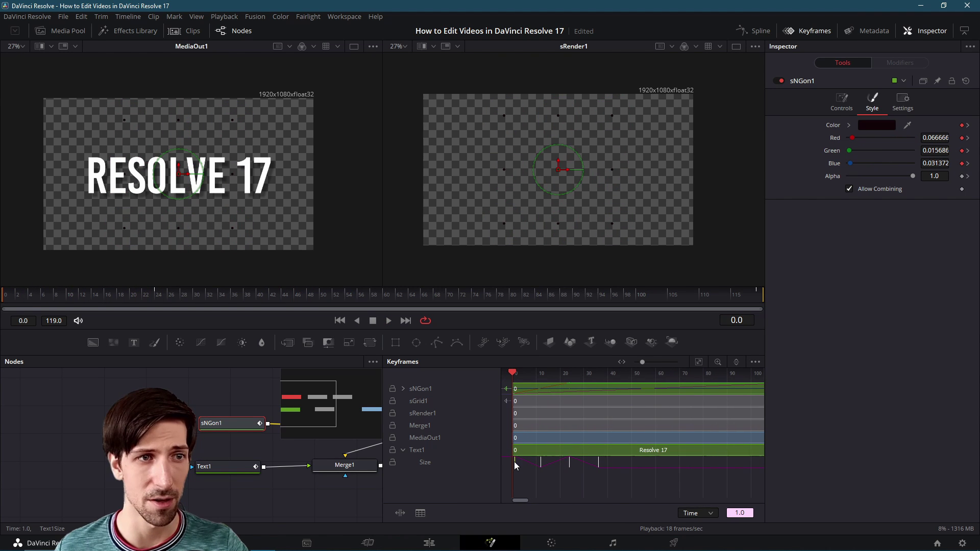
click(528, 462)
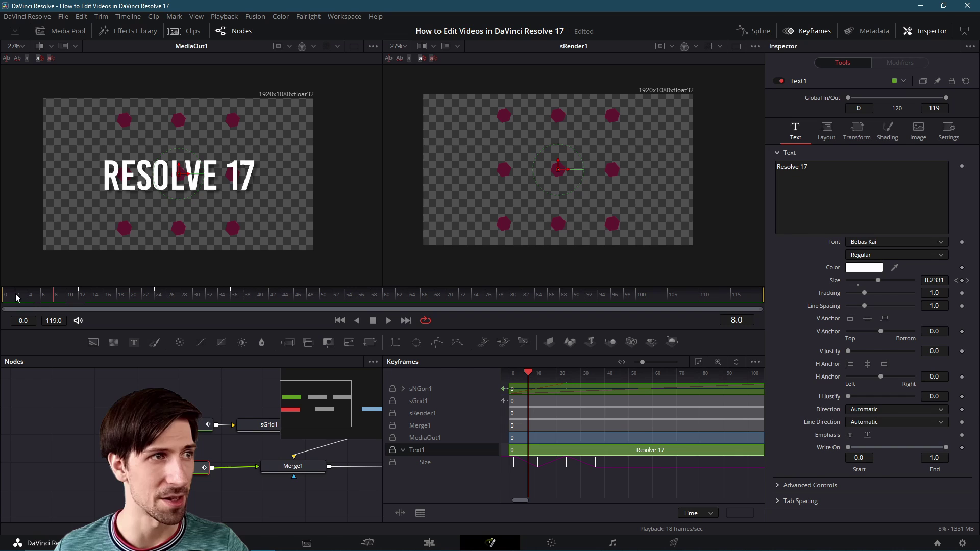
click(513, 465)
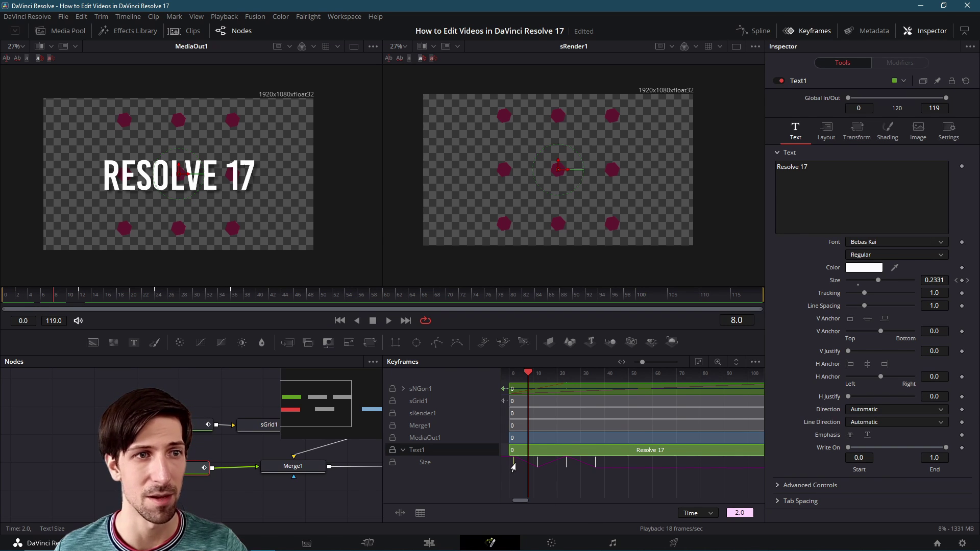
drag(514, 465, 510, 463)
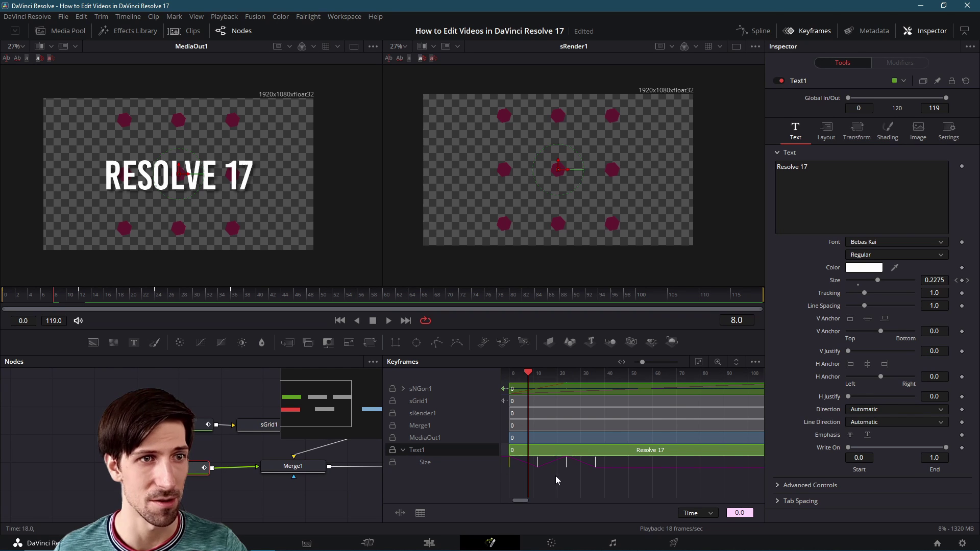
scroll(619, 489, left, 1)
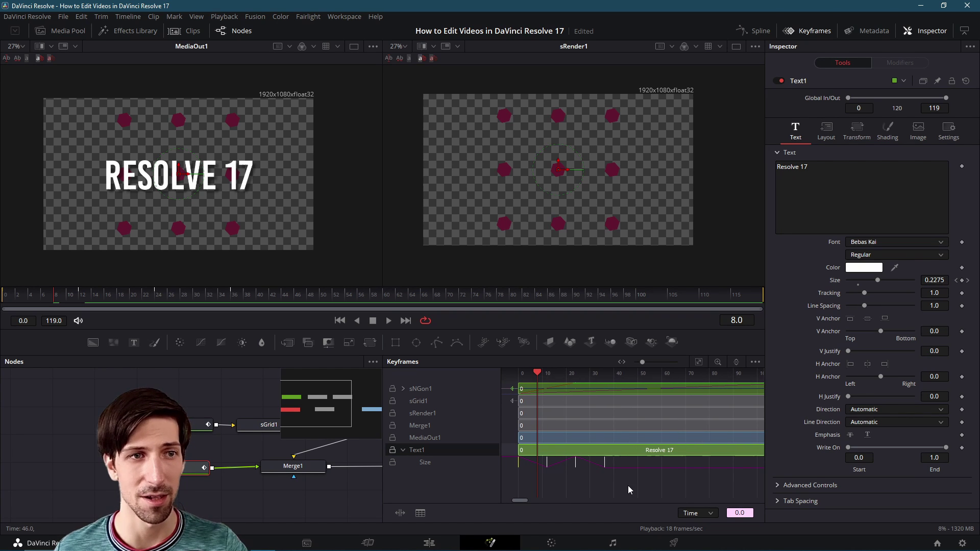
Select and copy all four Text1 Size keyframes.
click(616, 482)
drag(618, 484, 517, 463)
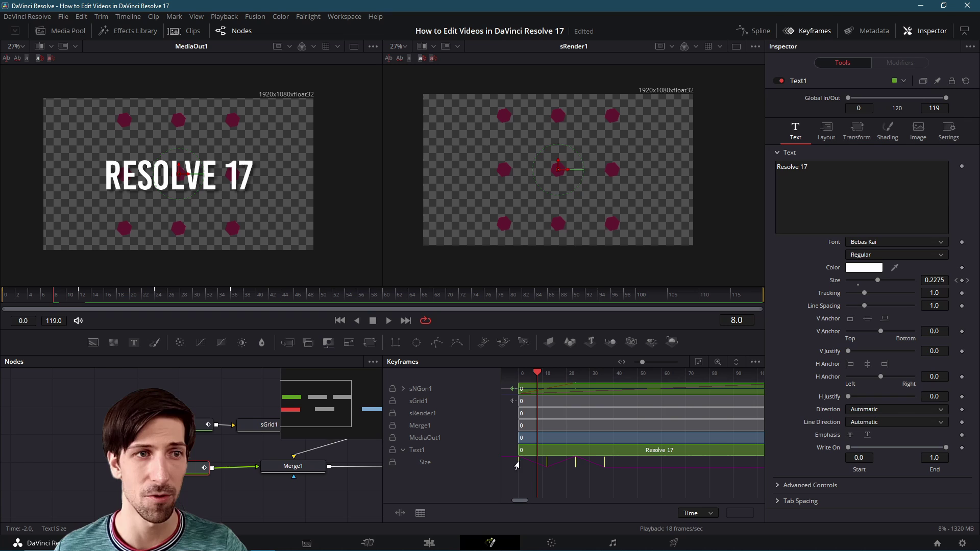
right_click(543, 464)
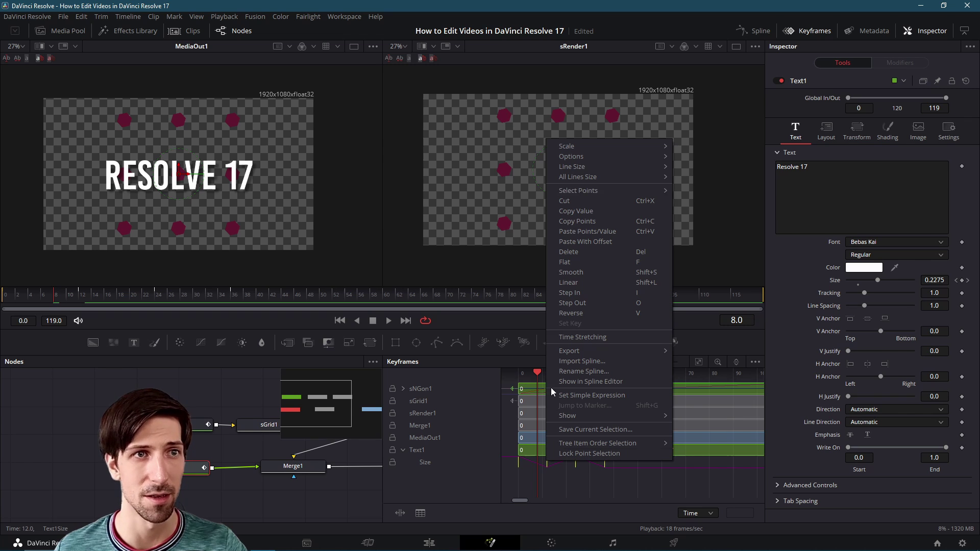
click(596, 222)
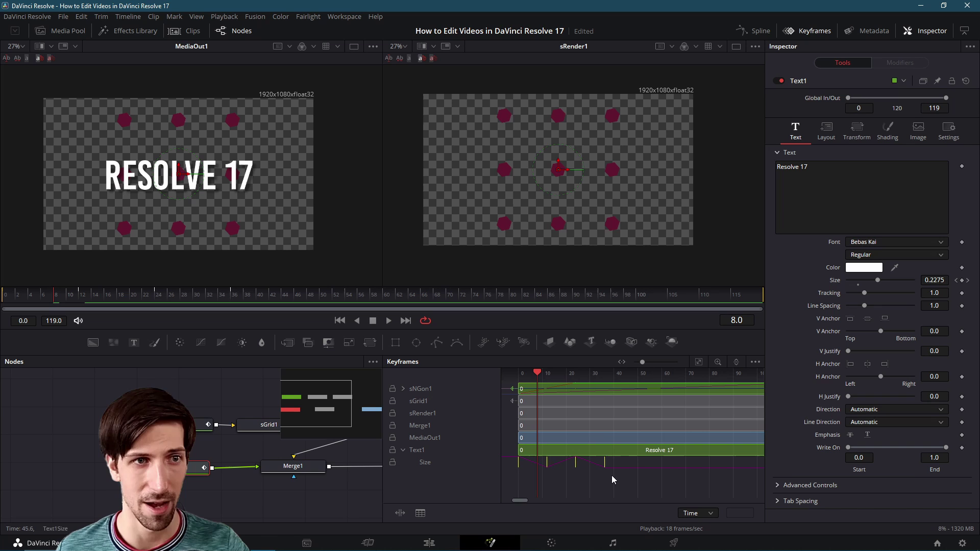
Paste the copied Size keyframes at frame 48.
click(603, 372)
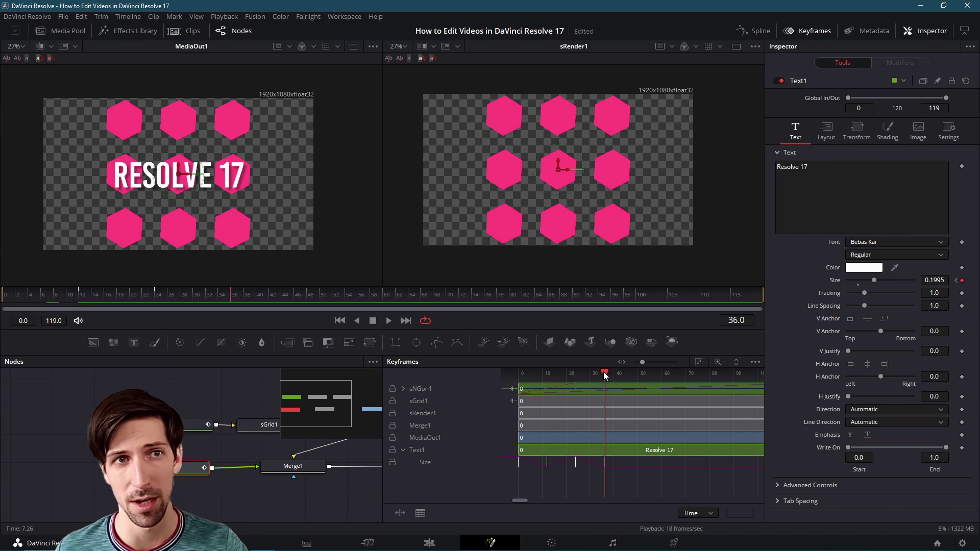
drag(606, 372, 632, 372)
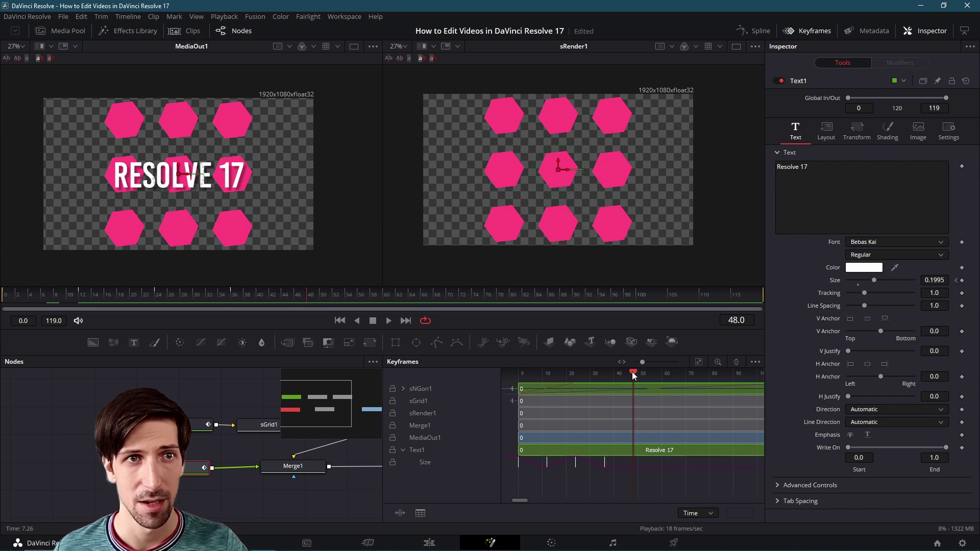
right_click(661, 472)
click(681, 479)
right_click(640, 461)
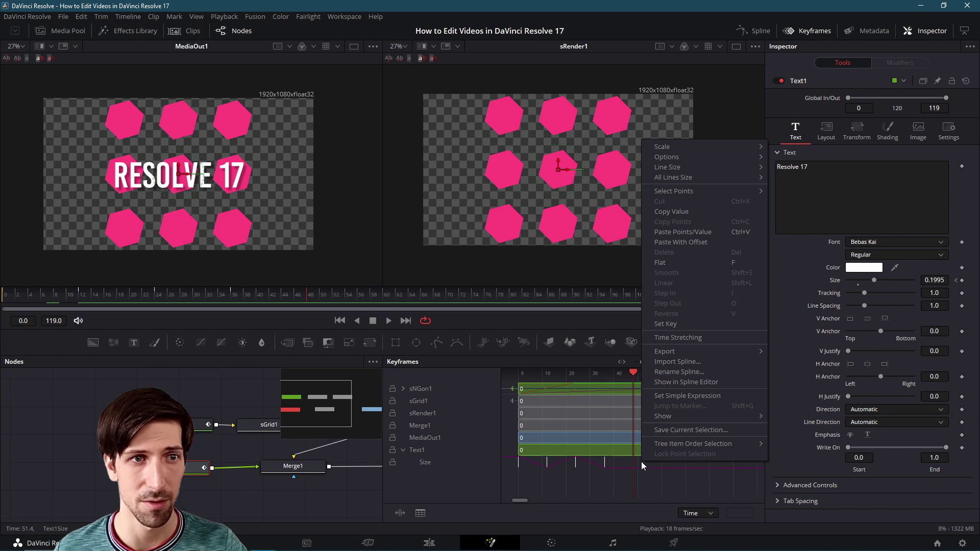
click(707, 232)
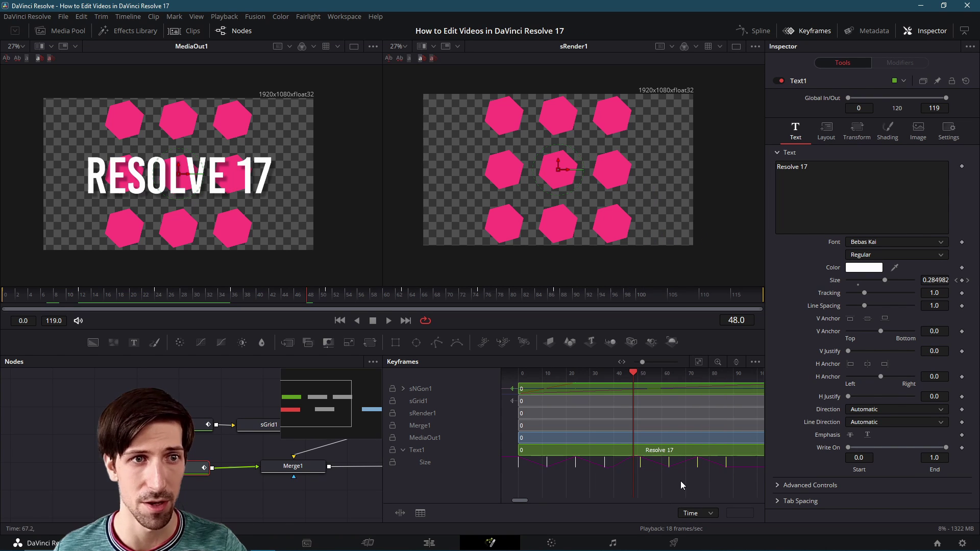
Paste the Size keyframes again at frame 99.
drag(681, 480, 613, 485)
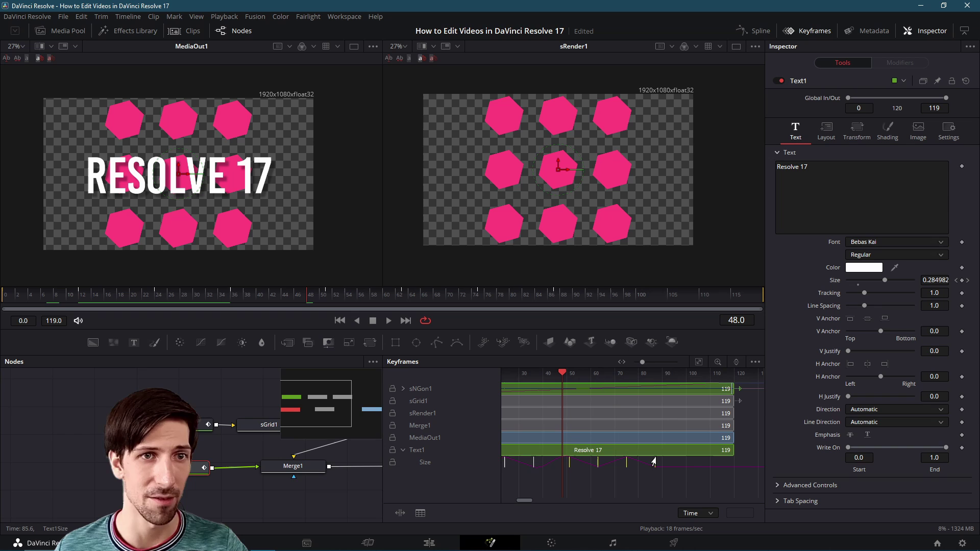
drag(688, 481, 659, 479)
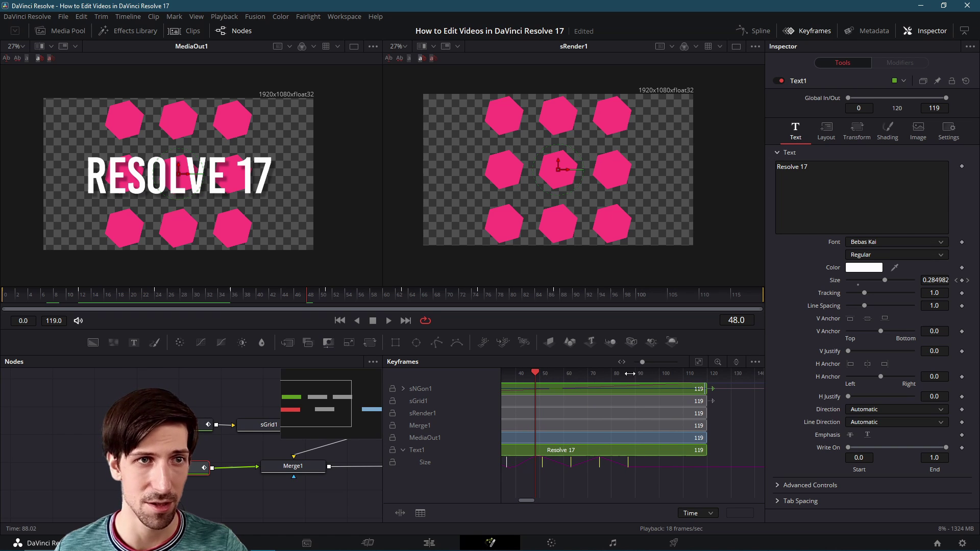
drag(535, 372, 663, 371)
drag(714, 488, 665, 489)
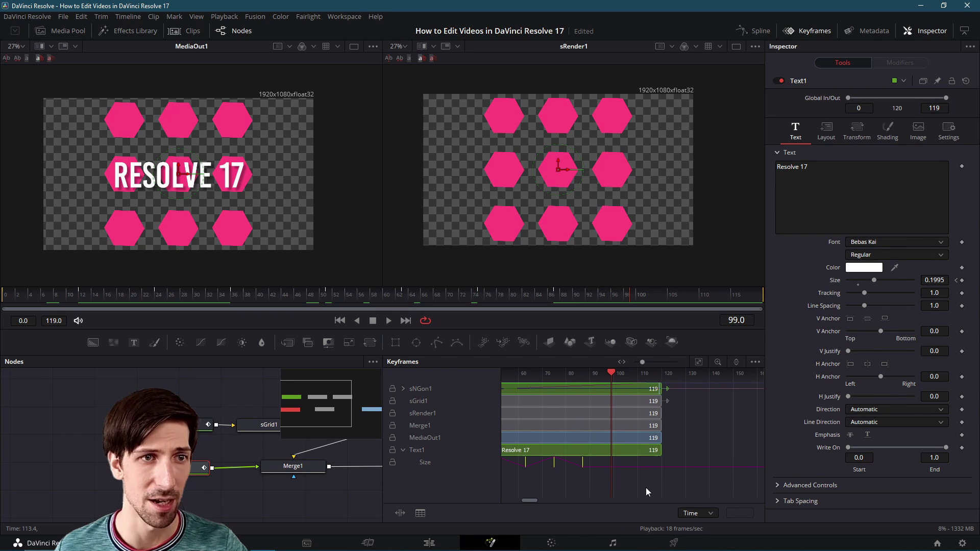
right_click(636, 476)
right_click(622, 467)
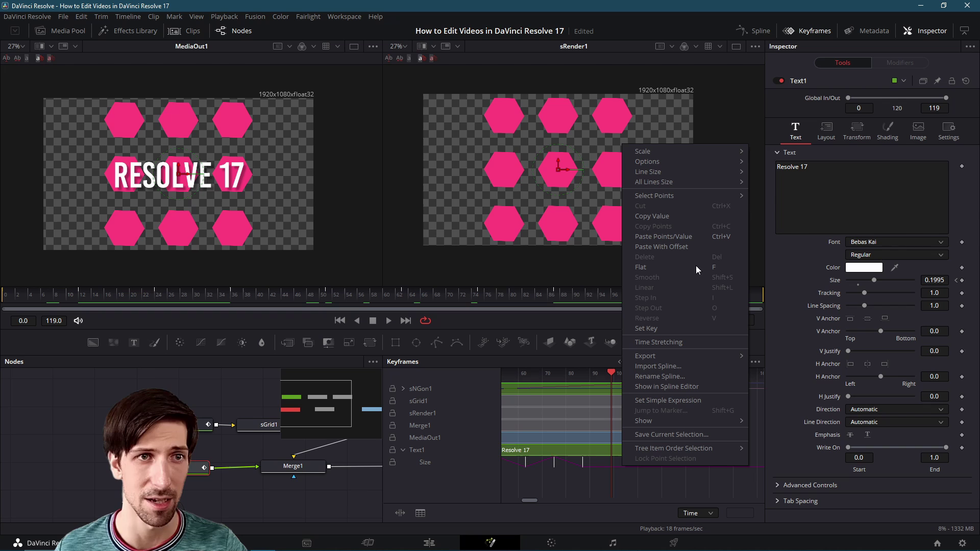
click(692, 235)
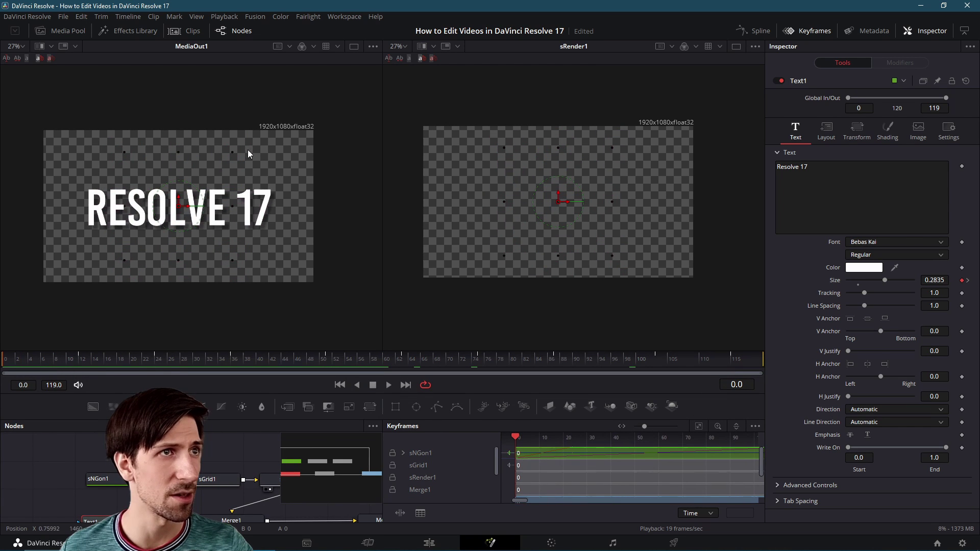
Set the left viewer to Fit, play the bouncing title, and enlarge the lower panels.
drag(249, 153, 317, 159)
click(387, 385)
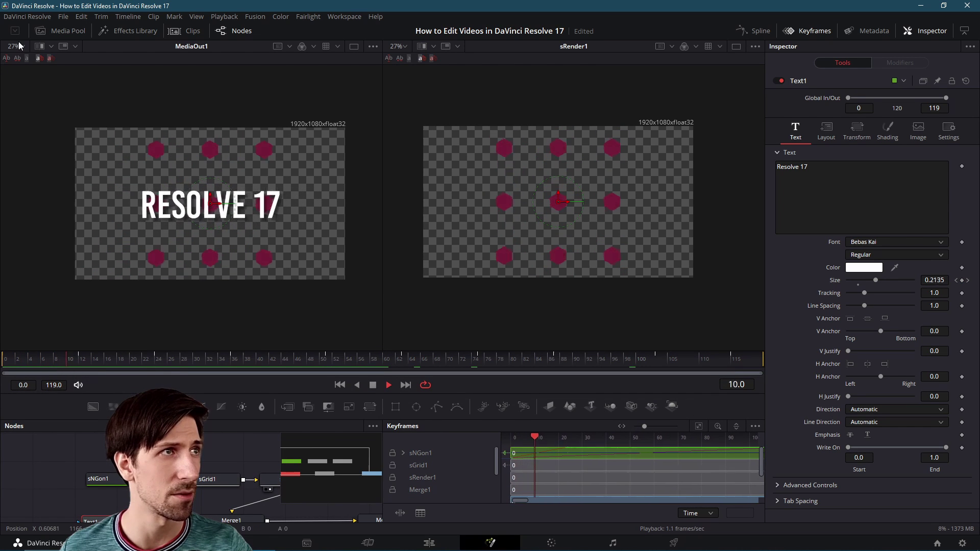
click(15, 46)
click(31, 65)
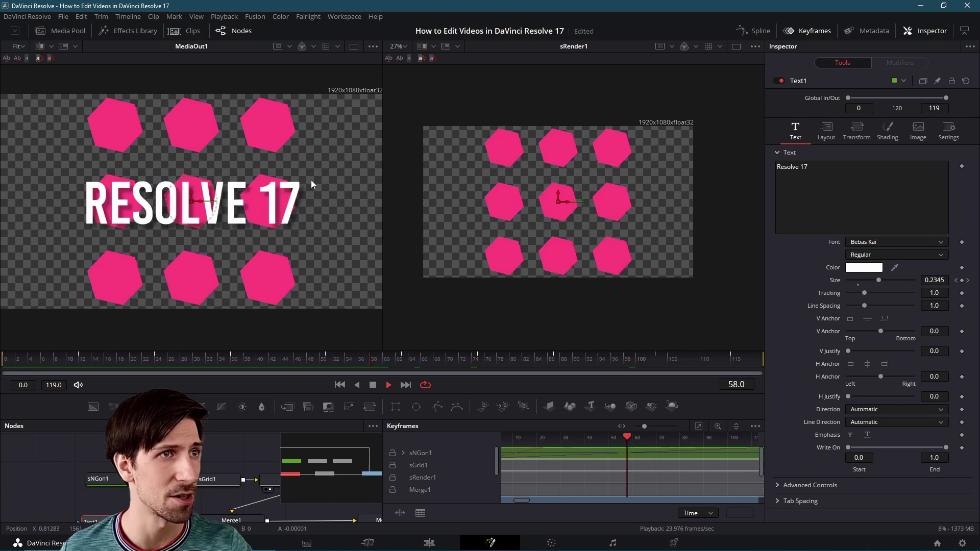
click(372, 386)
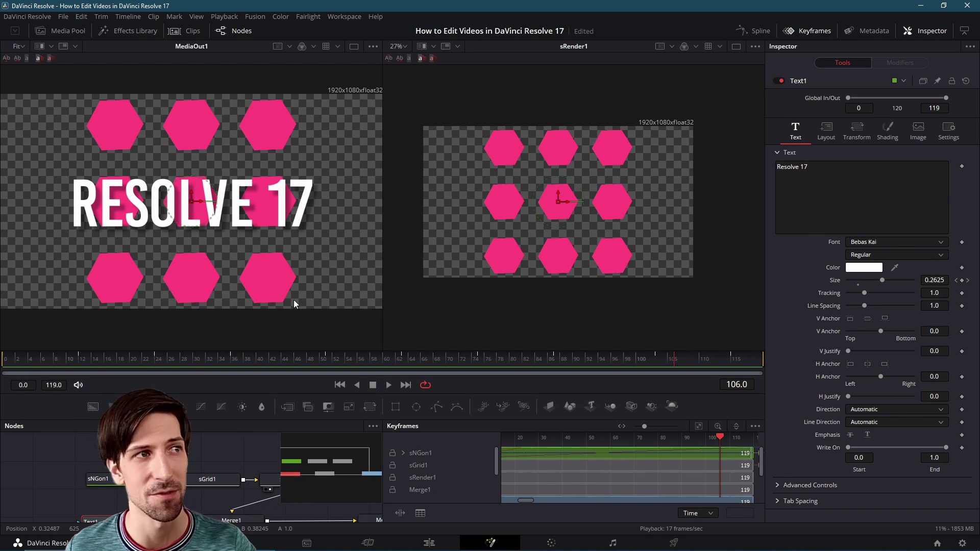
drag(309, 396, 309, 325)
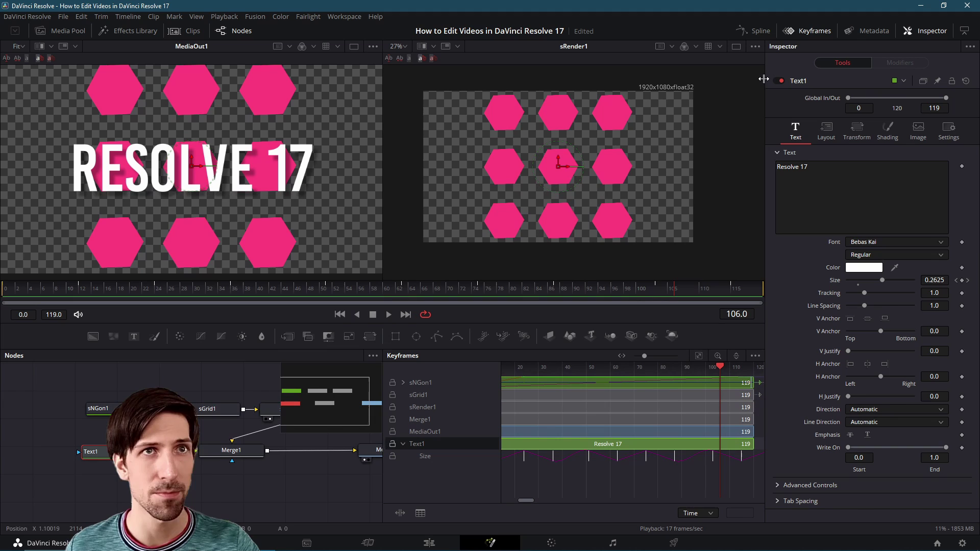
Show the Spline editor instead of Keyframes, display Text1 Size, and select its six low keyframes.
click(759, 32)
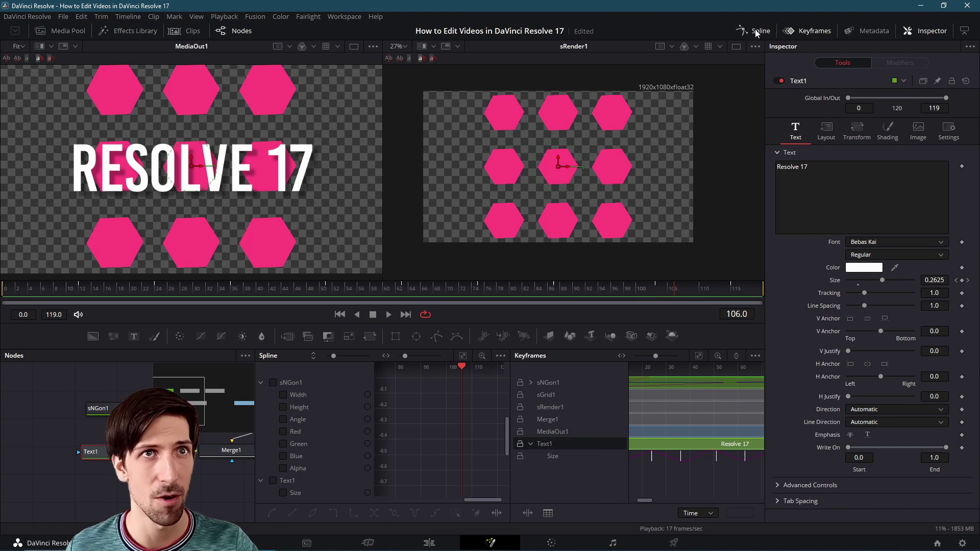
click(813, 33)
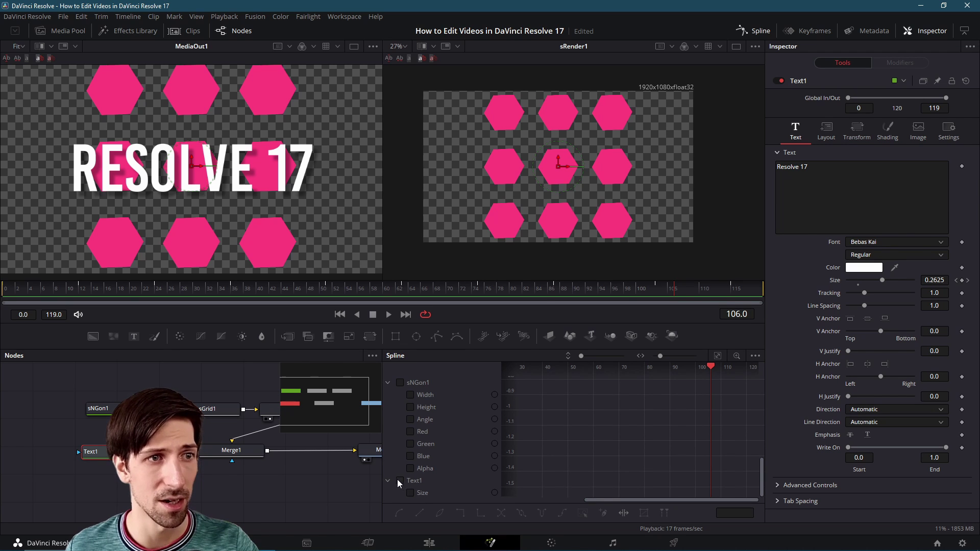
click(409, 492)
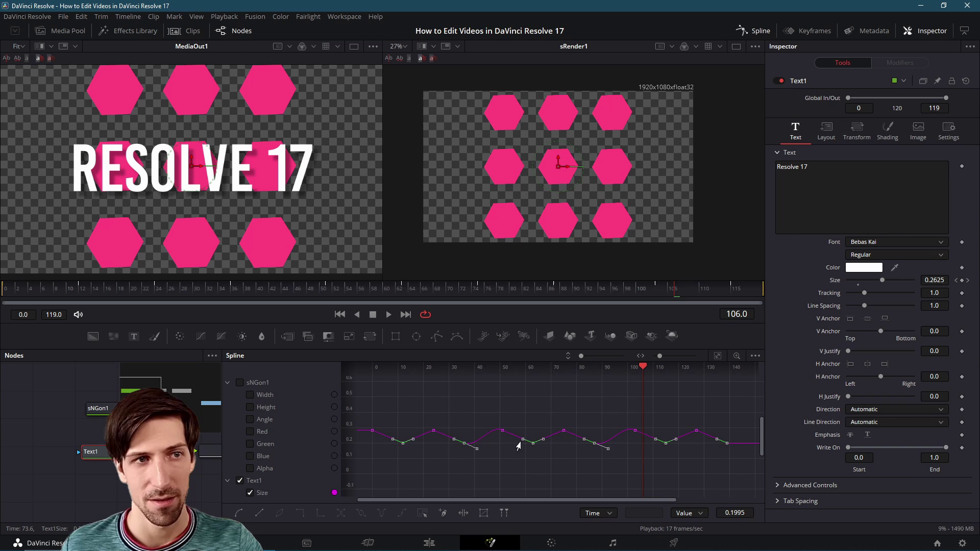
drag(374, 438, 740, 480)
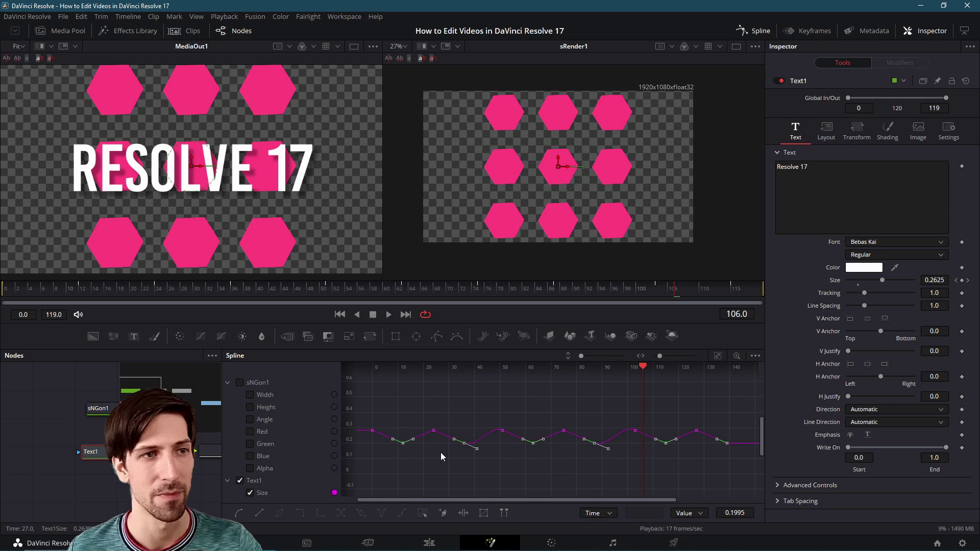
Delete the extra keyframes beside each trough of Text1's Size curve, leaving a smooth wave.
click(363, 452)
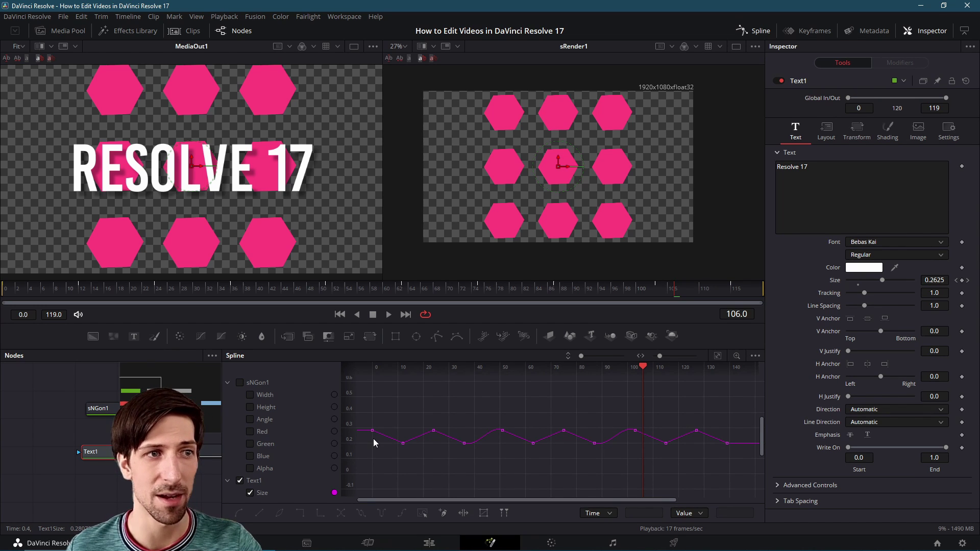
drag(373, 439, 746, 461)
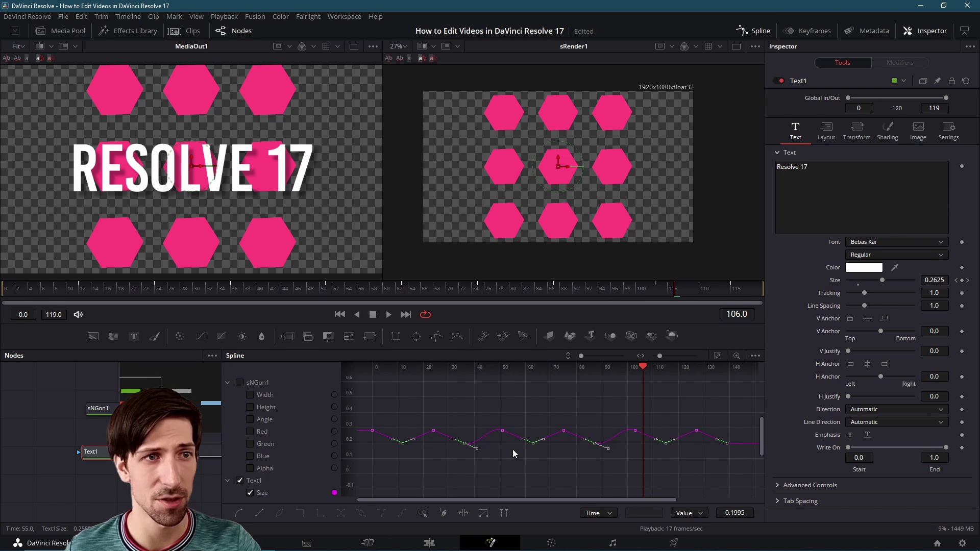
click(492, 422)
drag(540, 395, 716, 476)
key(ctrl+z)
key(ctrl+z)
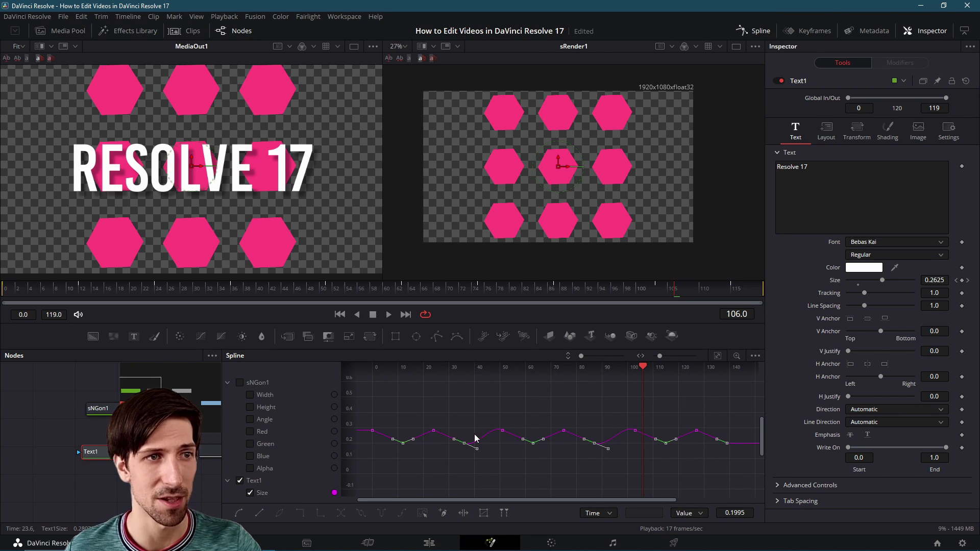
scroll(459, 459, right, 1)
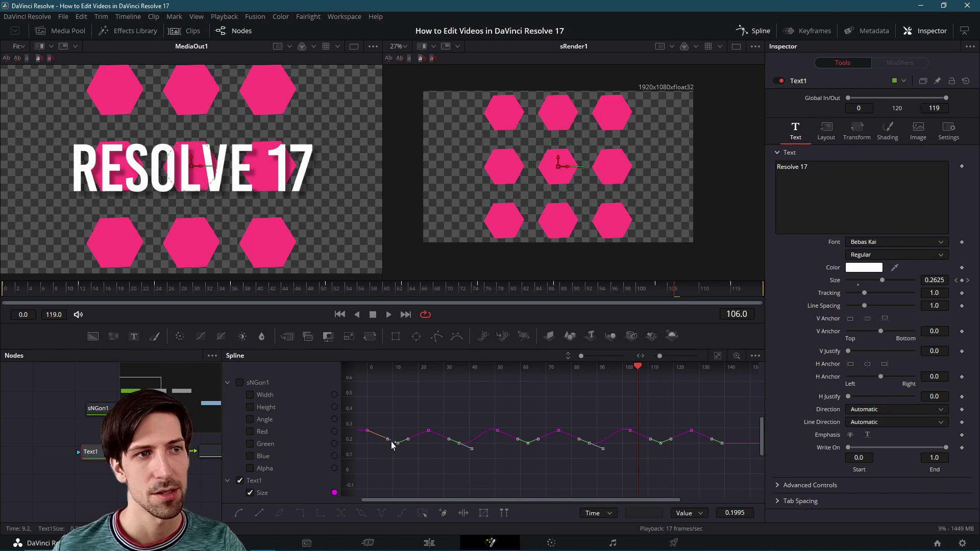
click(239, 513)
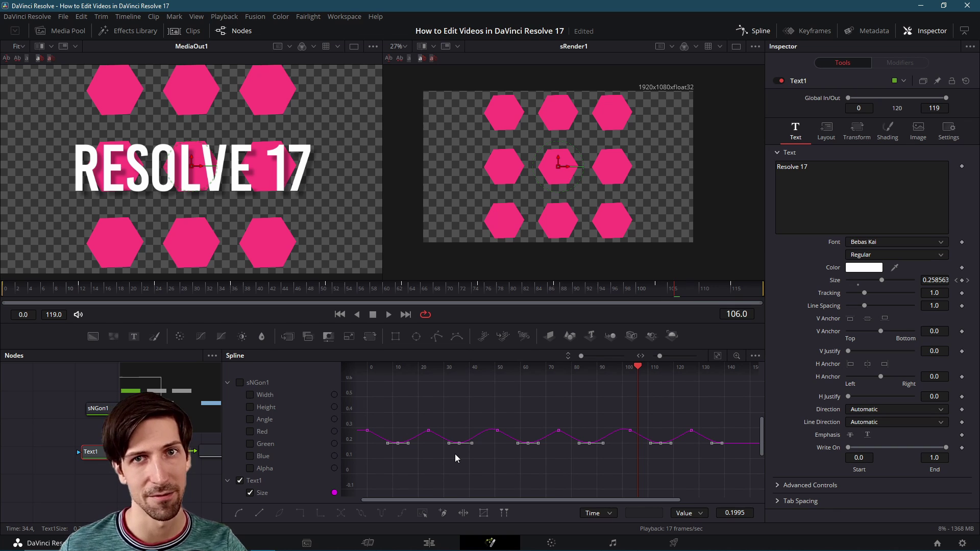
key(Delete)
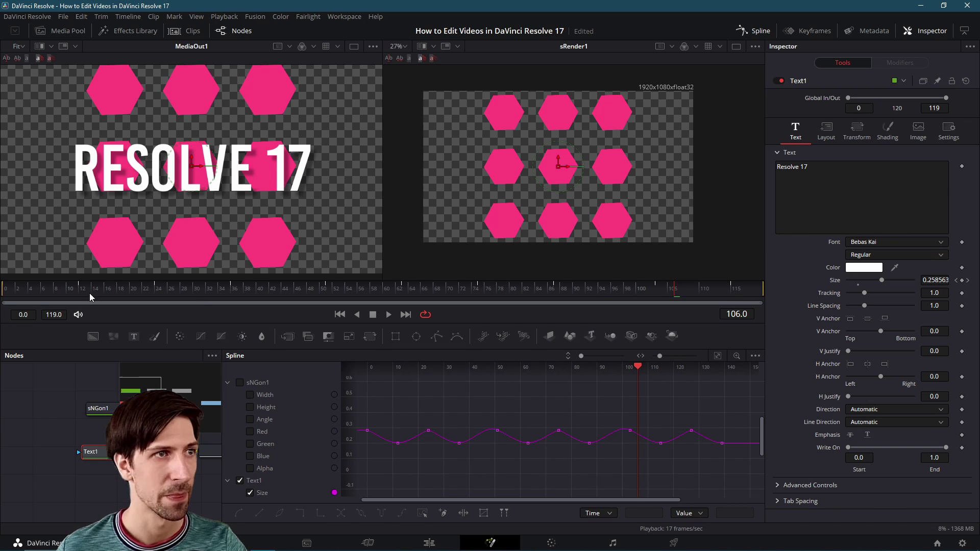
click(8, 289)
click(390, 315)
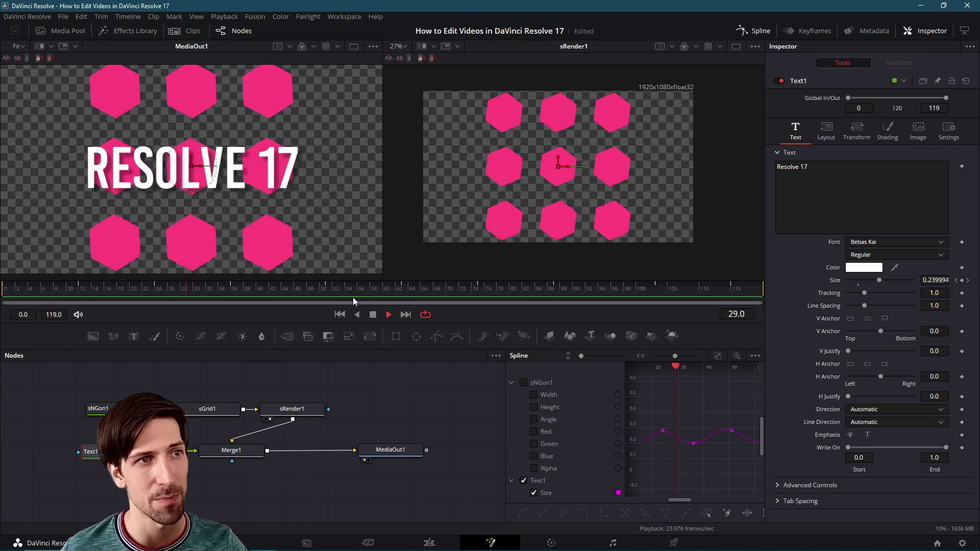
key(space)
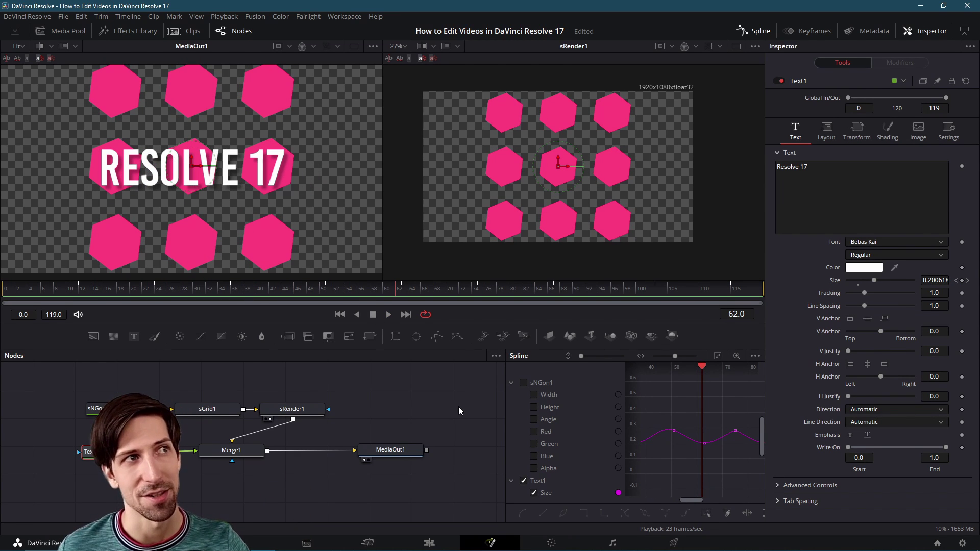
Back on the Edit page, shift the Fusion Composition clip later along Video 2, then show the Media Pool.
click(436, 542)
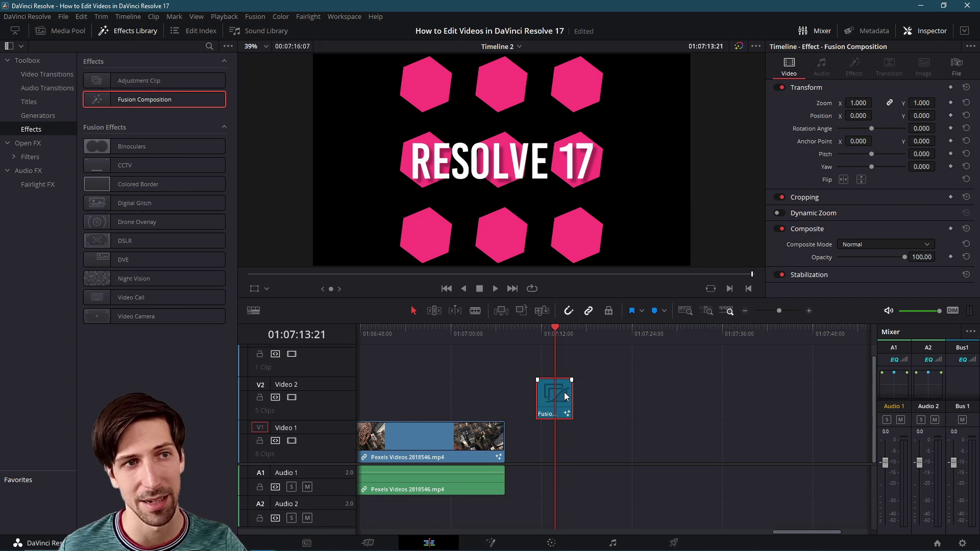
drag(555, 398, 486, 399)
click(480, 346)
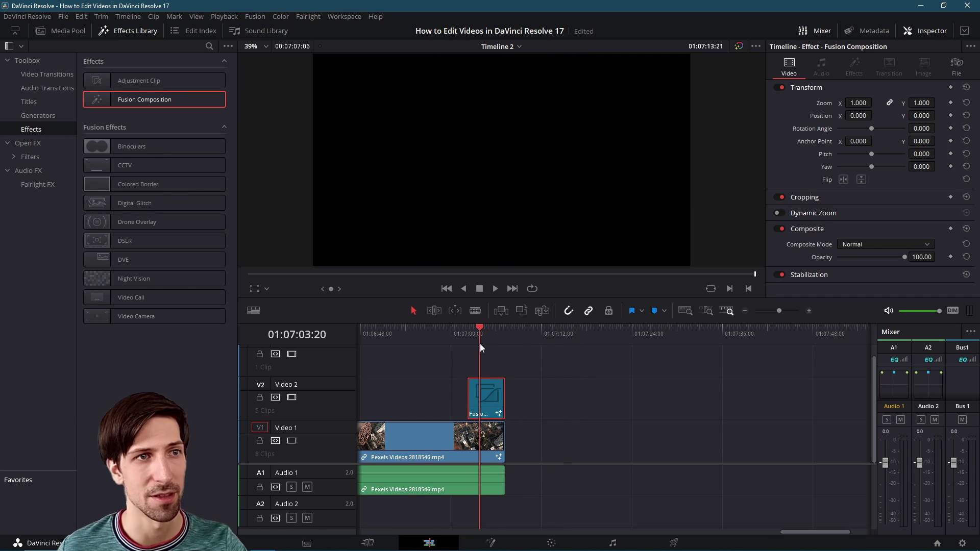
key(space)
key(space)
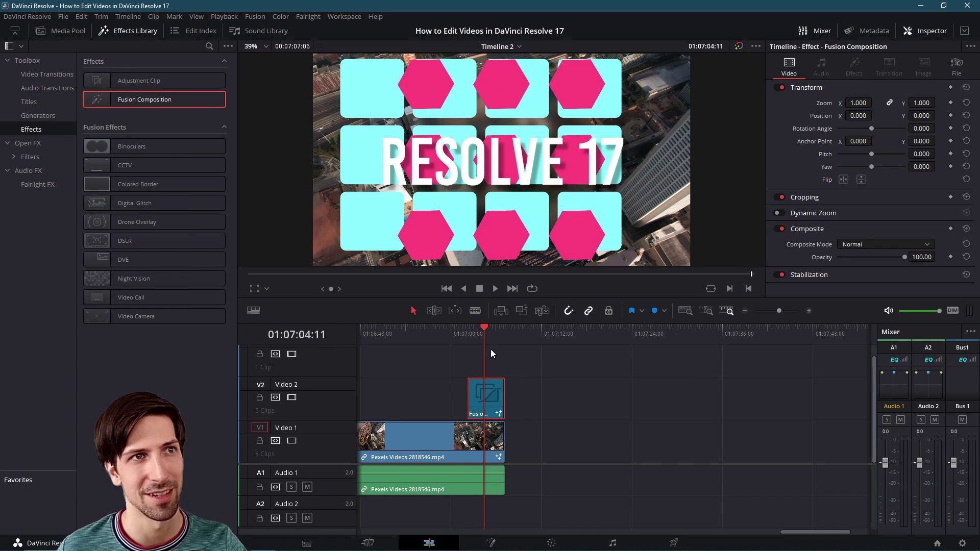
drag(492, 401, 586, 396)
click(547, 341)
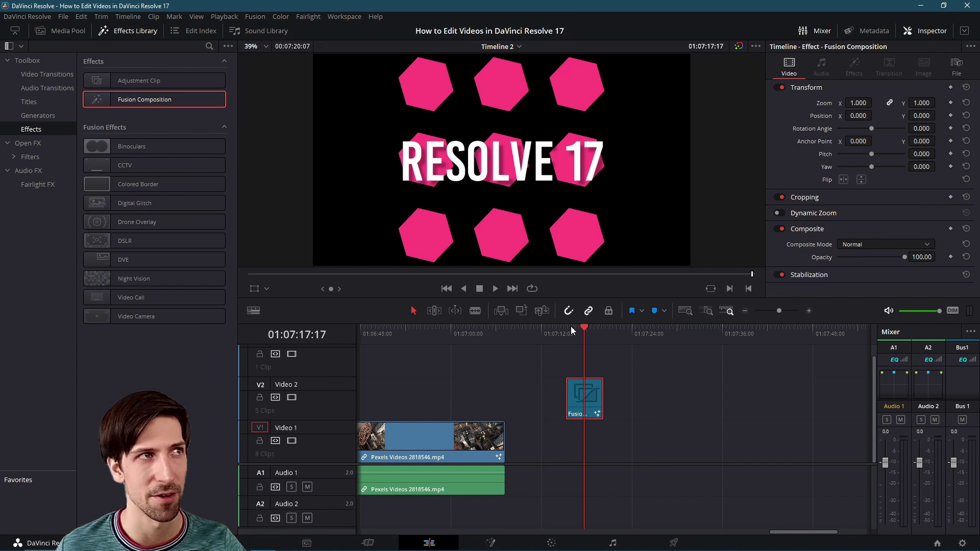
click(66, 30)
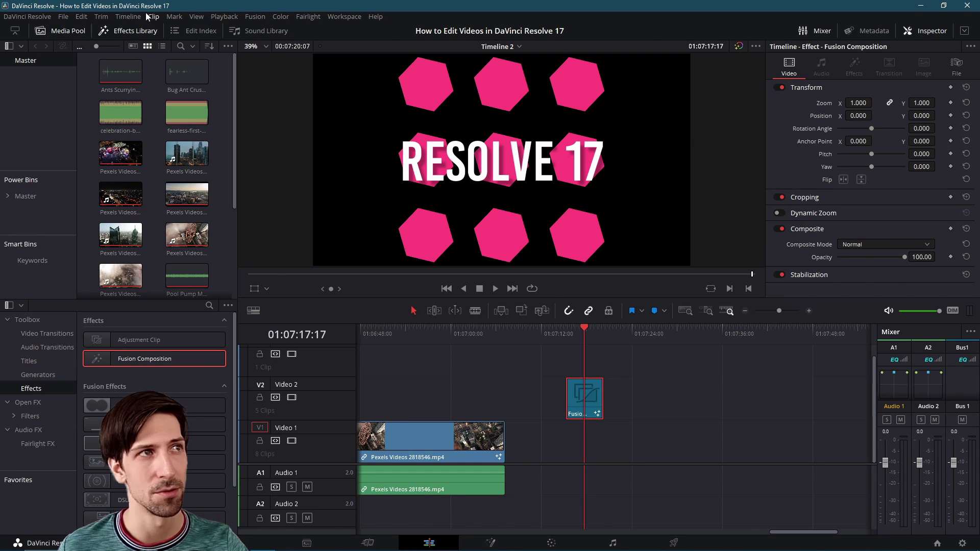
Confirm View > Show Power Bins is enabled and open the Master power bin.
click(198, 16)
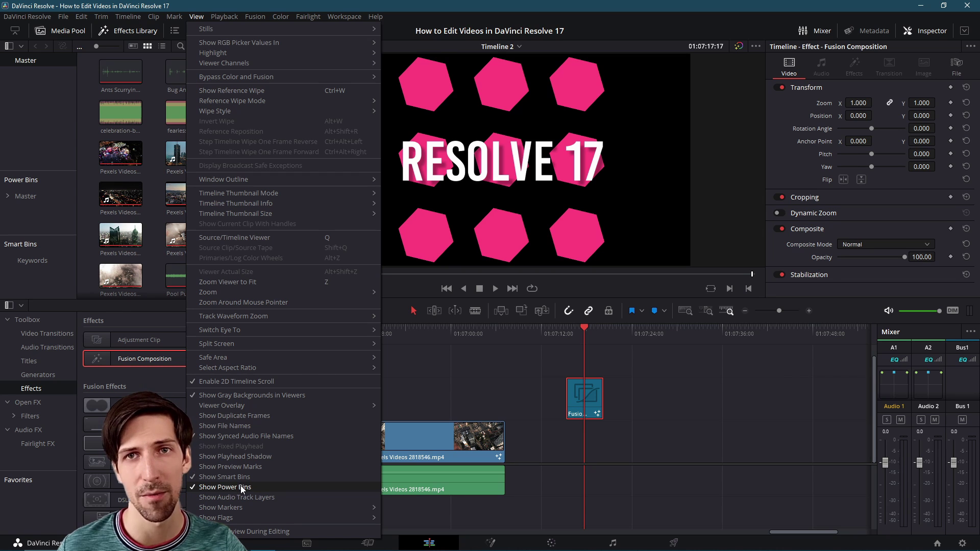
click(66, 185)
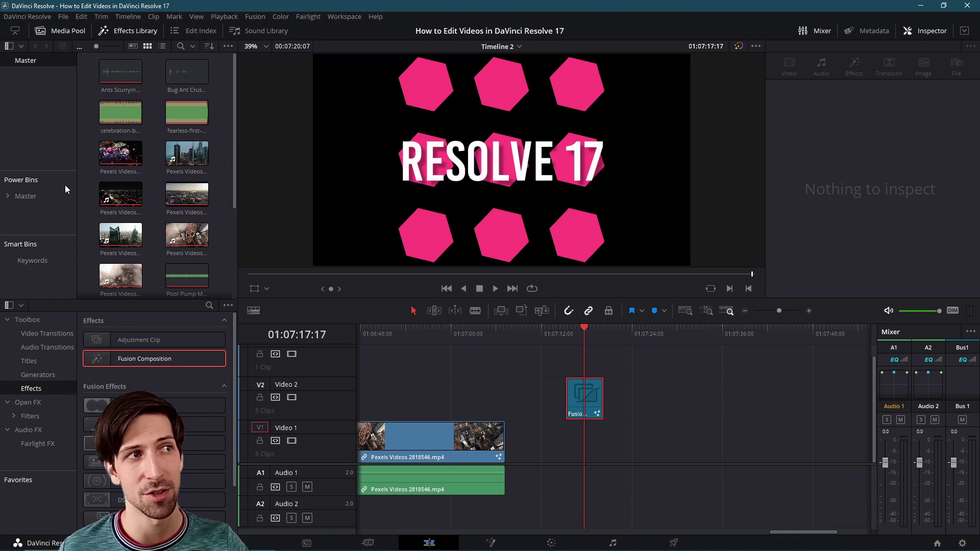
click(53, 197)
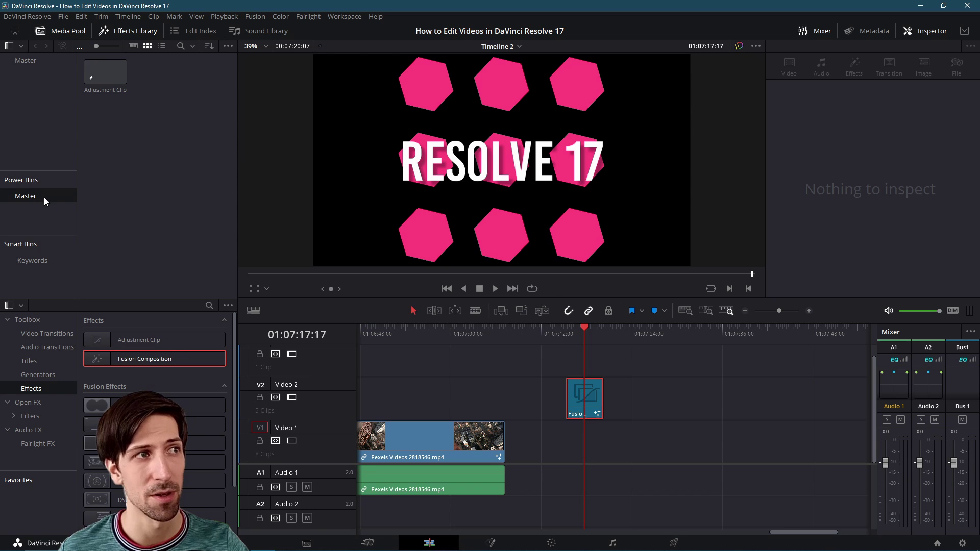
Drag the Fusion Composition clip from the V2 track into the Master power bin.
right_click(140, 137)
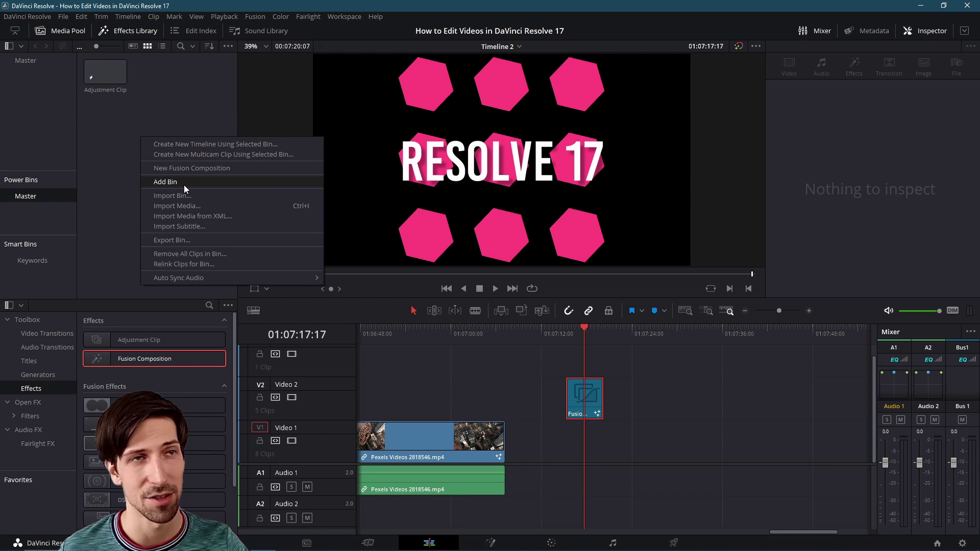
click(134, 180)
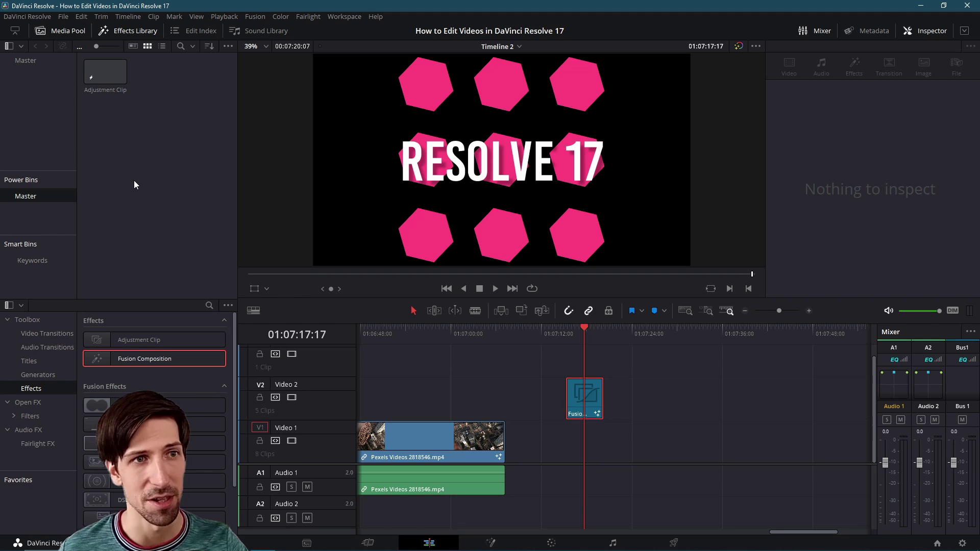
click(591, 407)
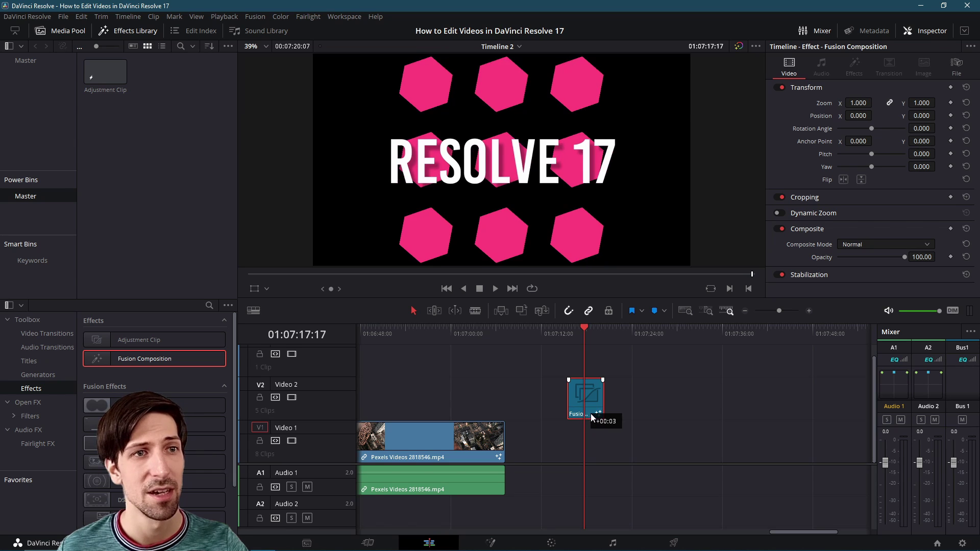
drag(590, 413, 151, 77)
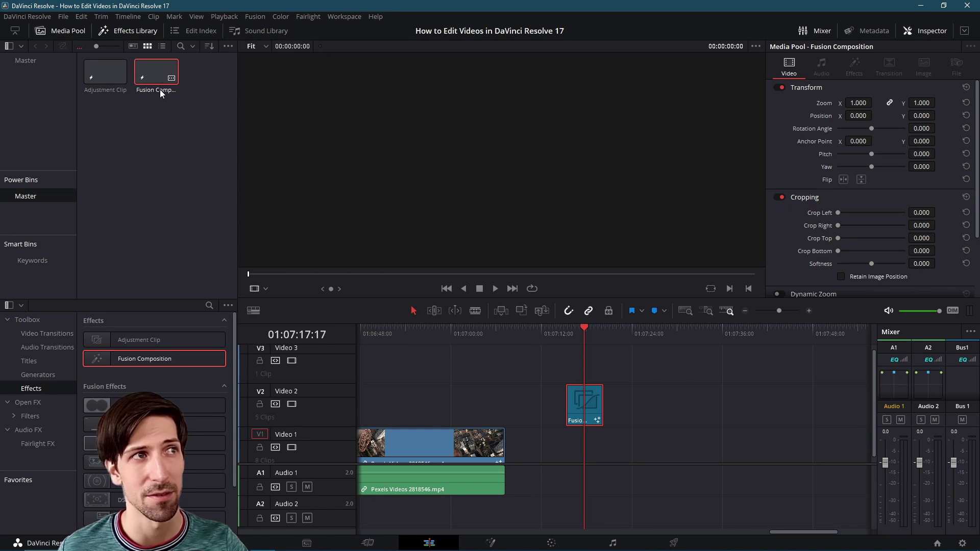
click(192, 96)
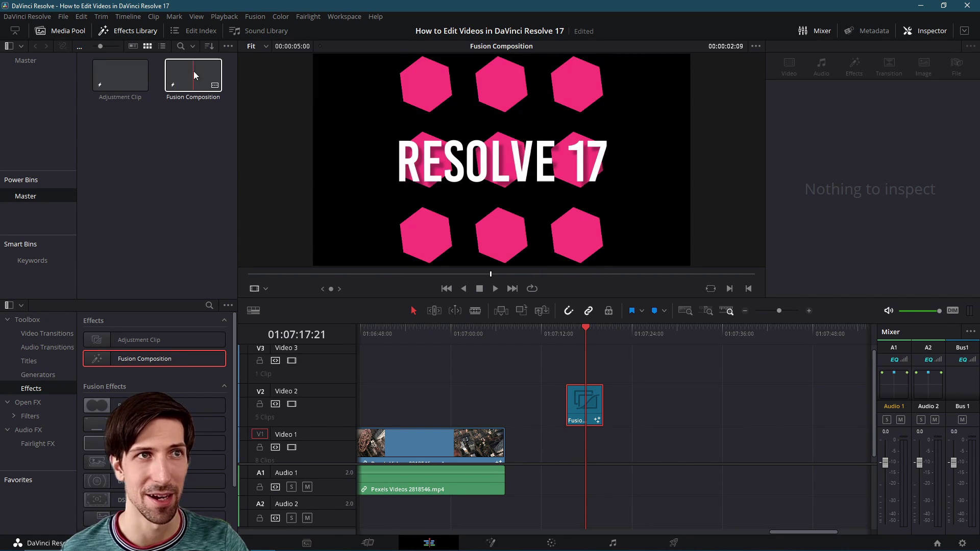
Rename the power-bin Fusion Composition clip to 'Tutorial Title'.
click(194, 97)
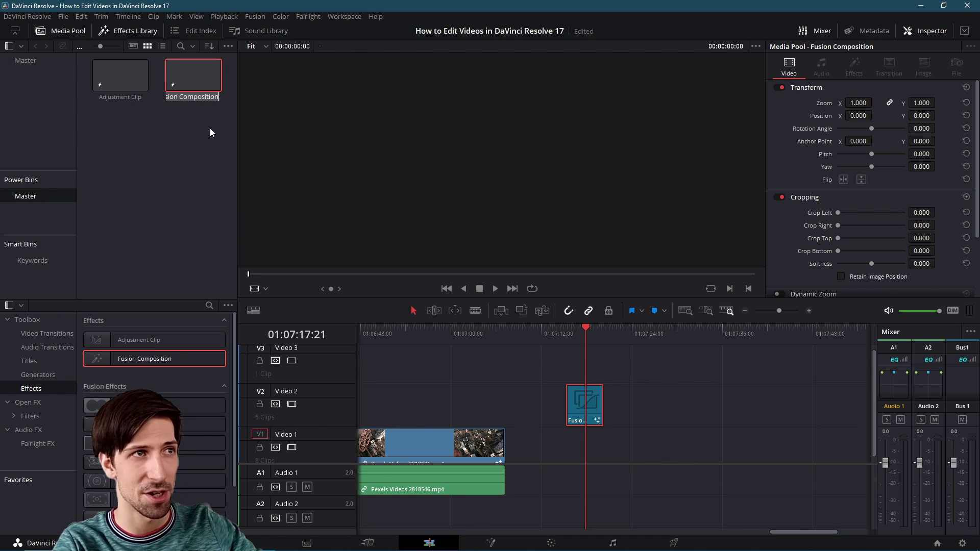
key(BackSpace)
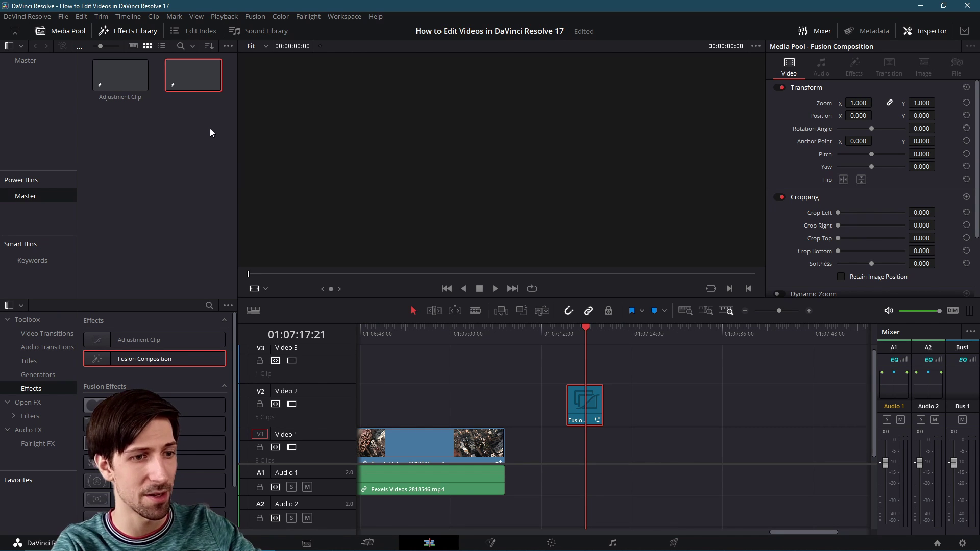
text(Tutorial Titl)
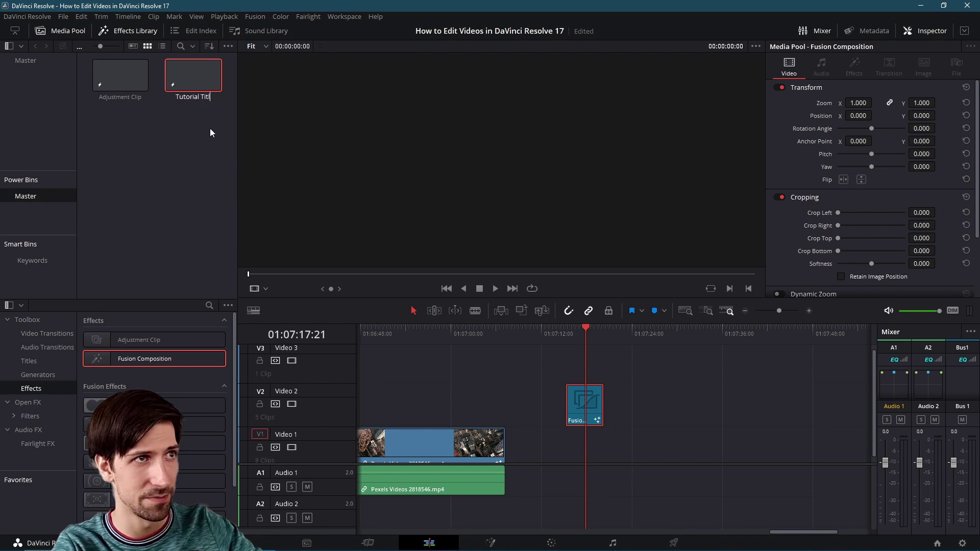
text(e)
key(Return)
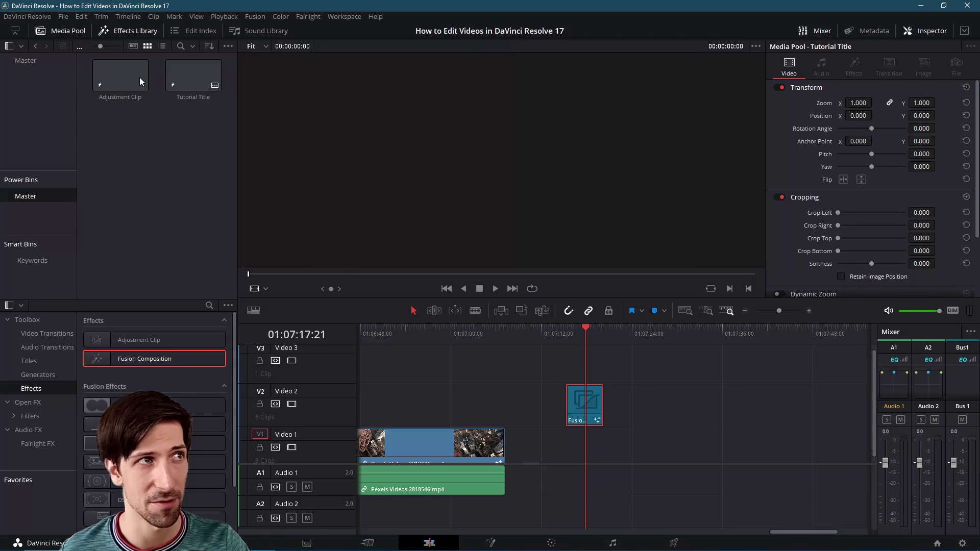
click(63, 16)
Create a new project and place the Master power bin's Tutorial Title clip on a new timeline.
click(498, 112)
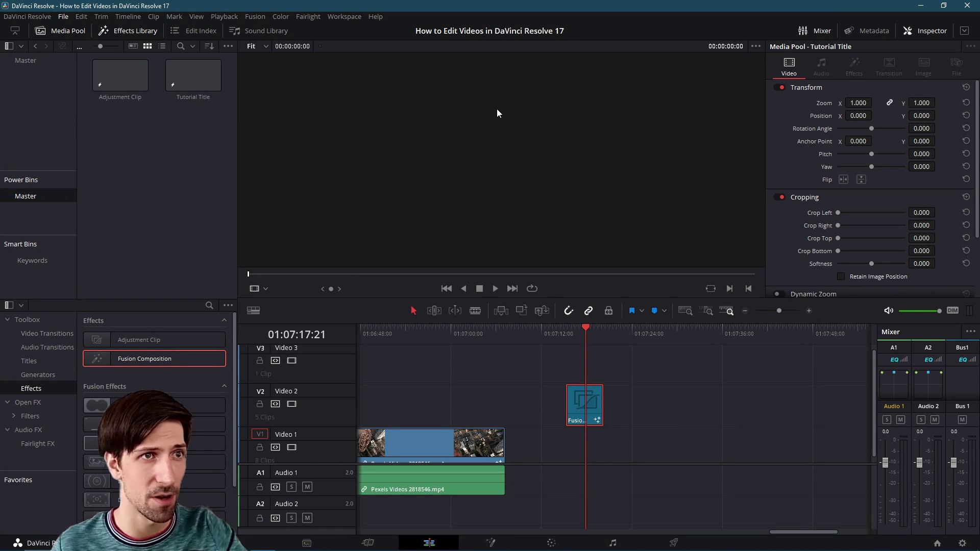
key(Return)
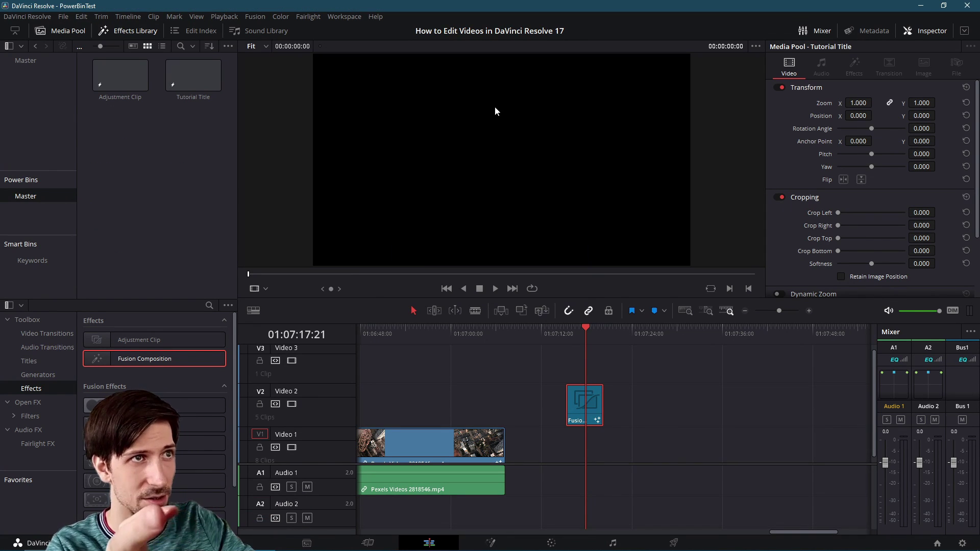
click(26, 197)
click(191, 81)
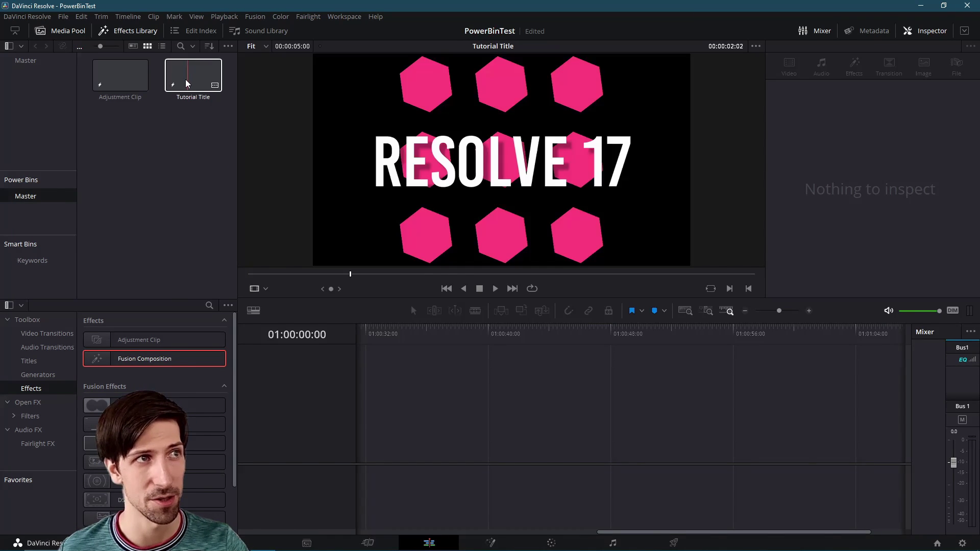
drag(190, 80, 380, 381)
Select the Tutorial Title clip on Video 1 and open its composition on the Fusion page.
click(402, 333)
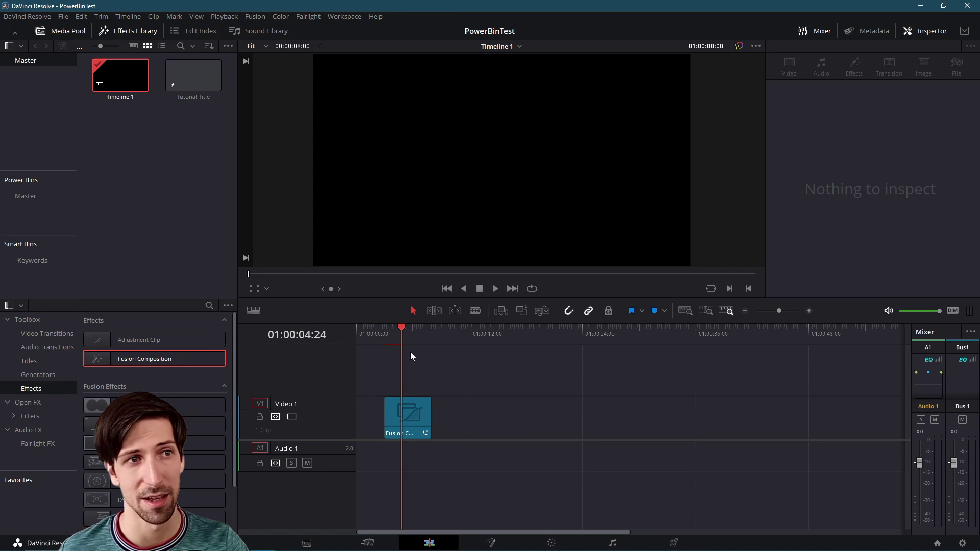
click(415, 403)
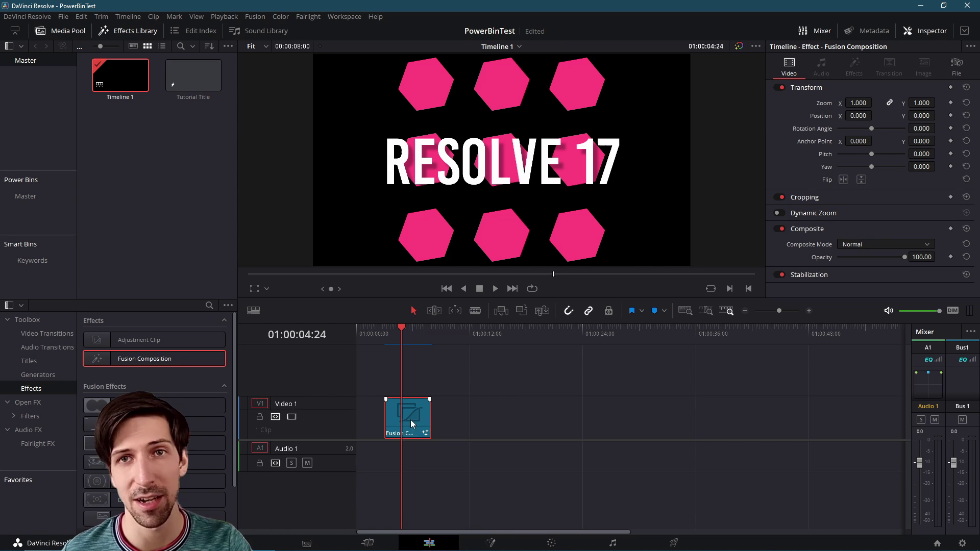
click(498, 545)
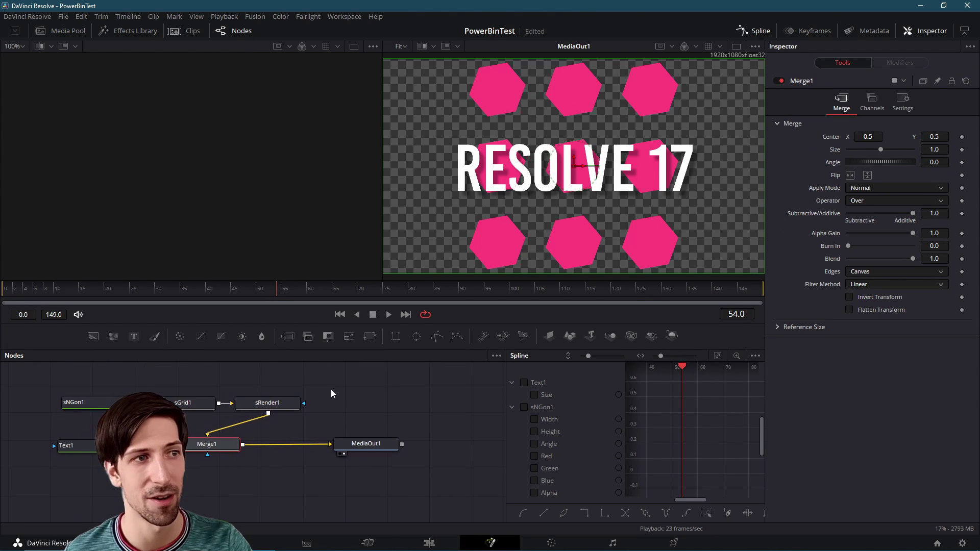
Inspect the sRender1 node, then return to the Edit page showing Timeline 1.
click(292, 405)
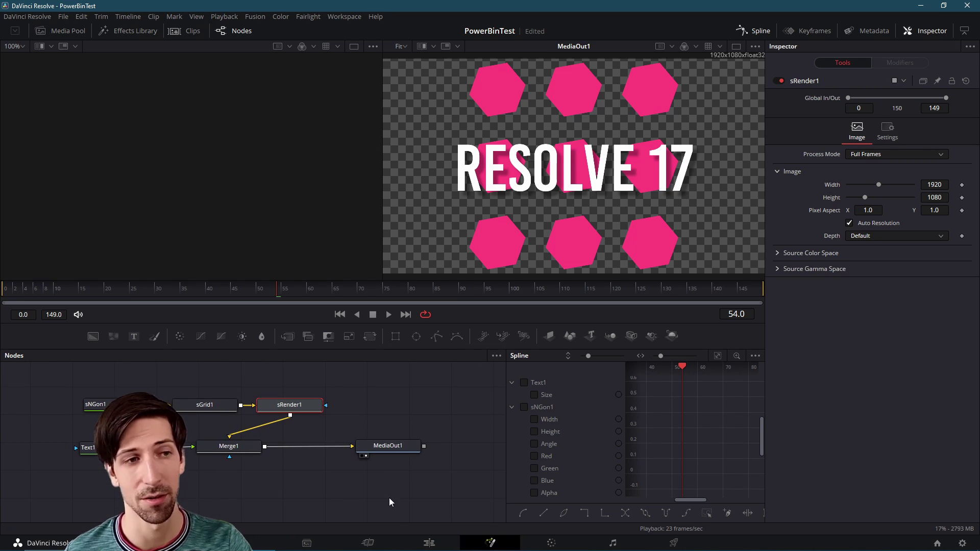
click(429, 542)
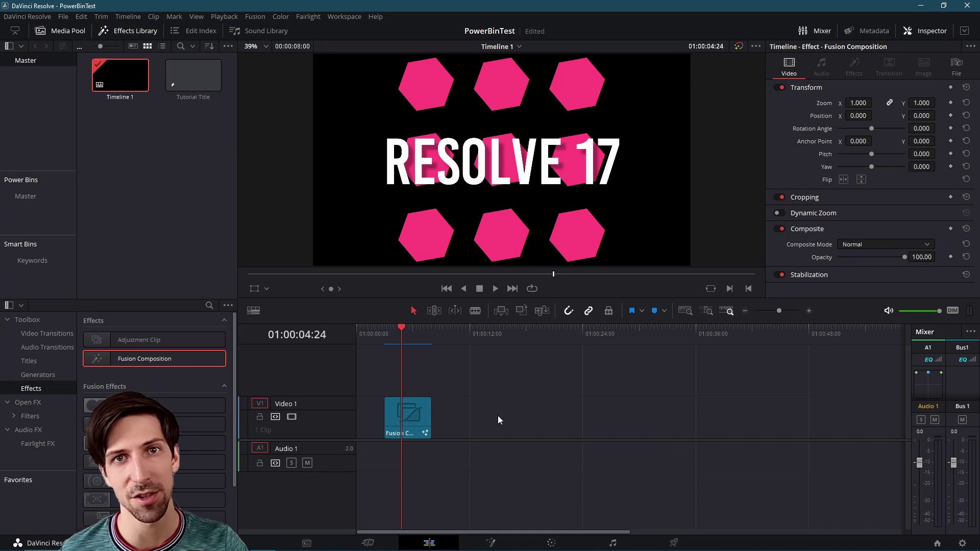